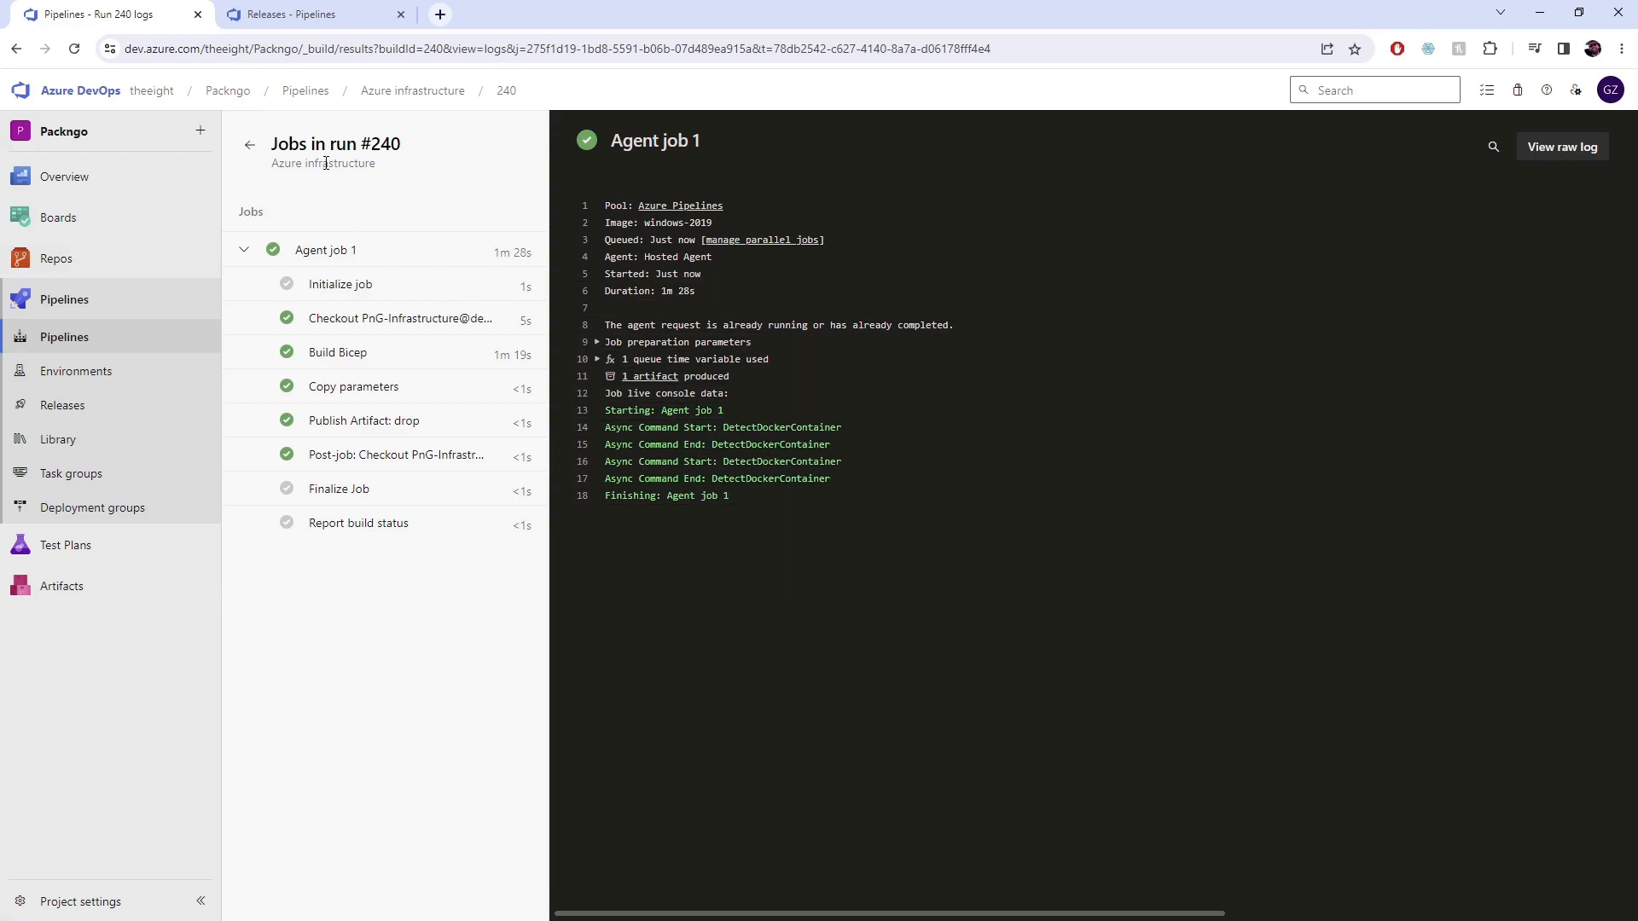
# - Return from the job logs to the run summary and start a new run of the Azure infrastructure pipeline
pyautogui.click(246, 147)
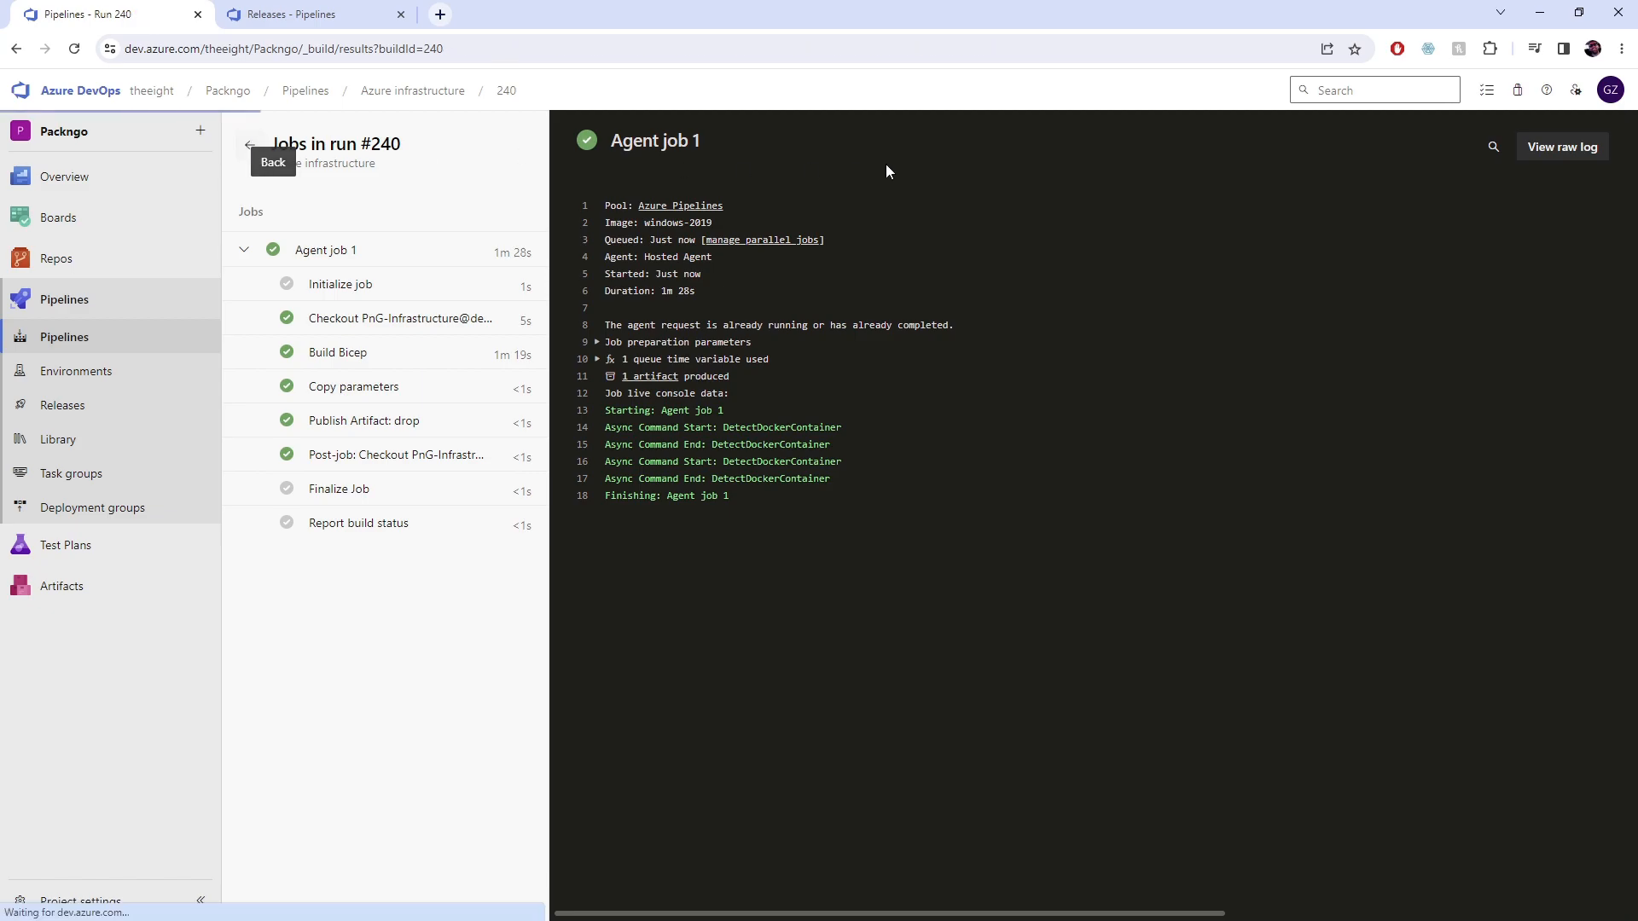
pyautogui.click(1531, 152)
pyautogui.click(1584, 880)
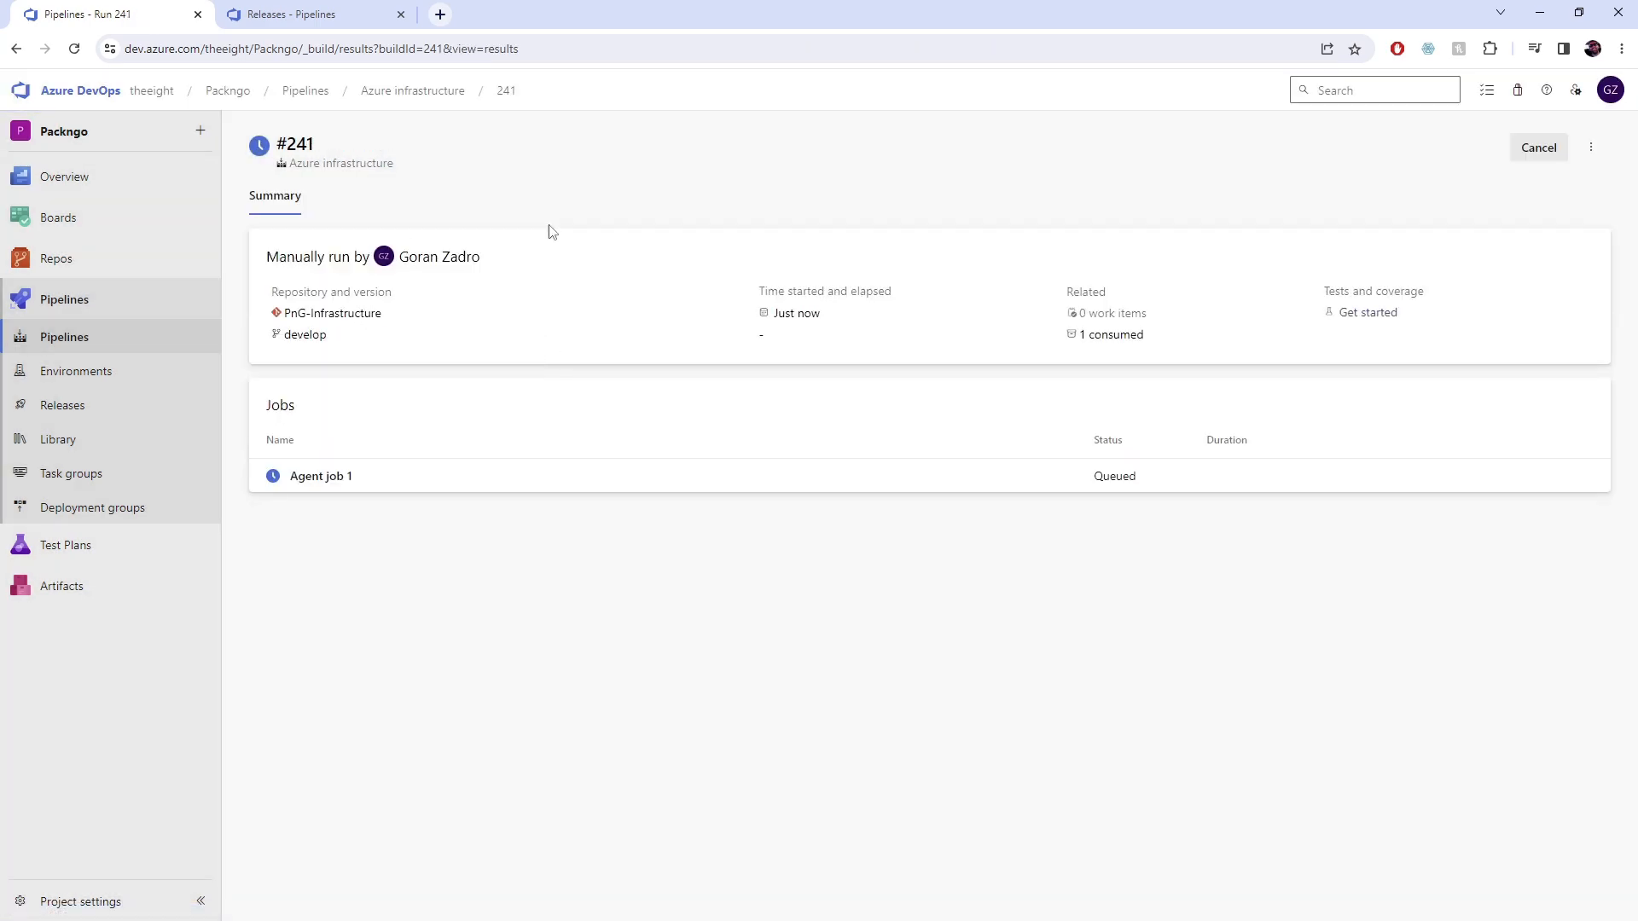
# - Open the Azure infrastructure pipeline from the pipelines list for editing
pyautogui.click(185, 333)
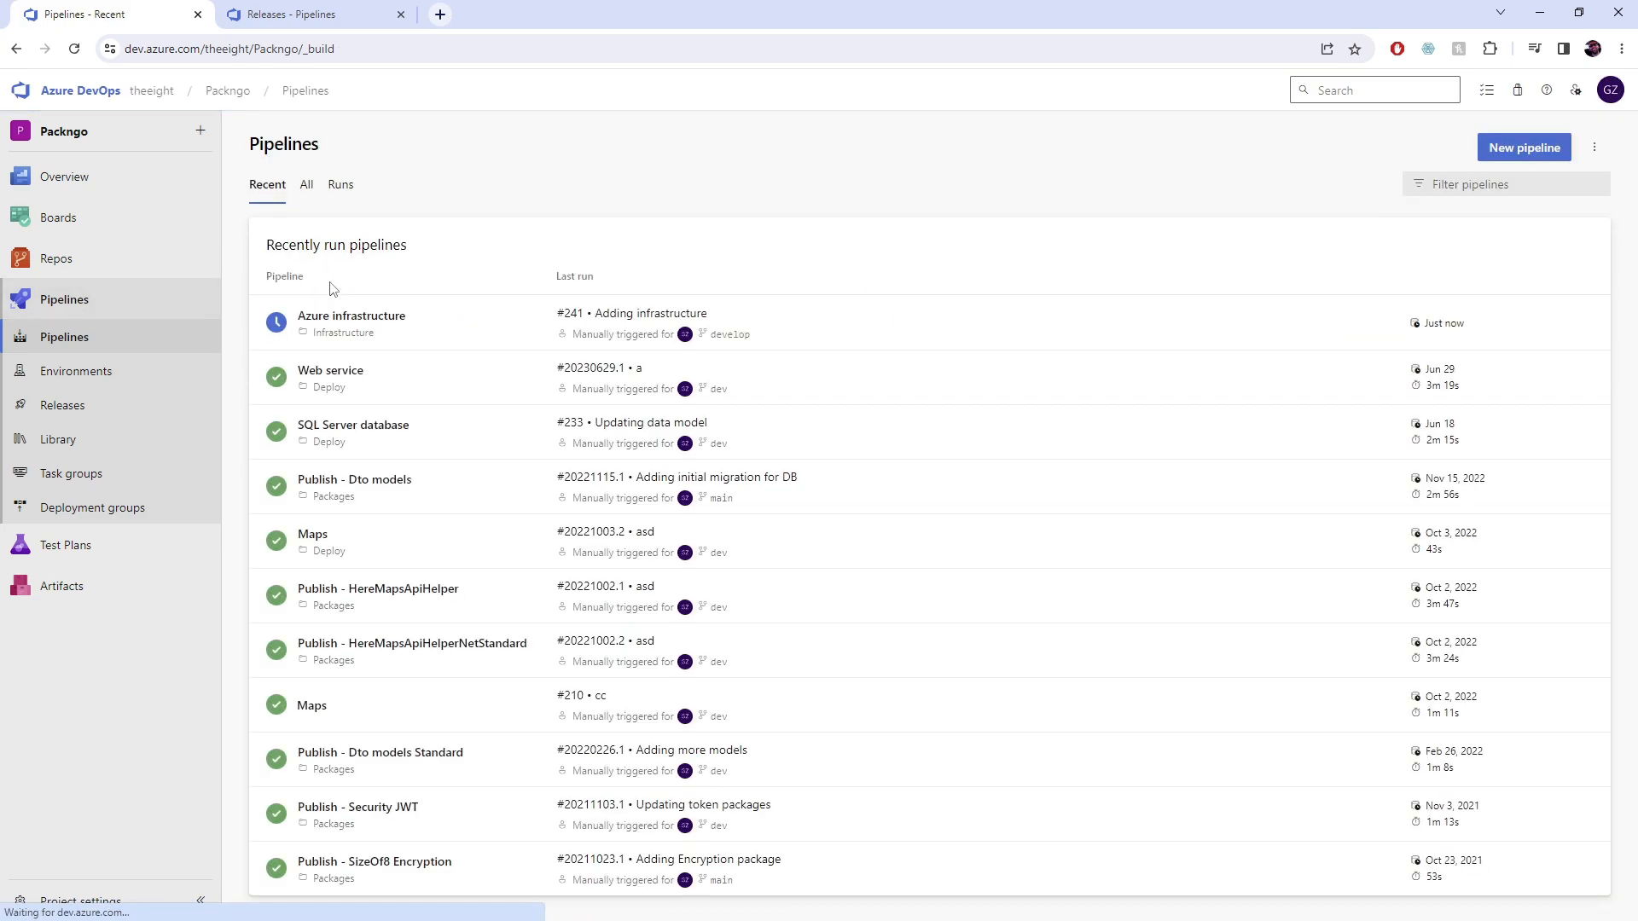
pyautogui.click(473, 330)
pyautogui.click(1447, 146)
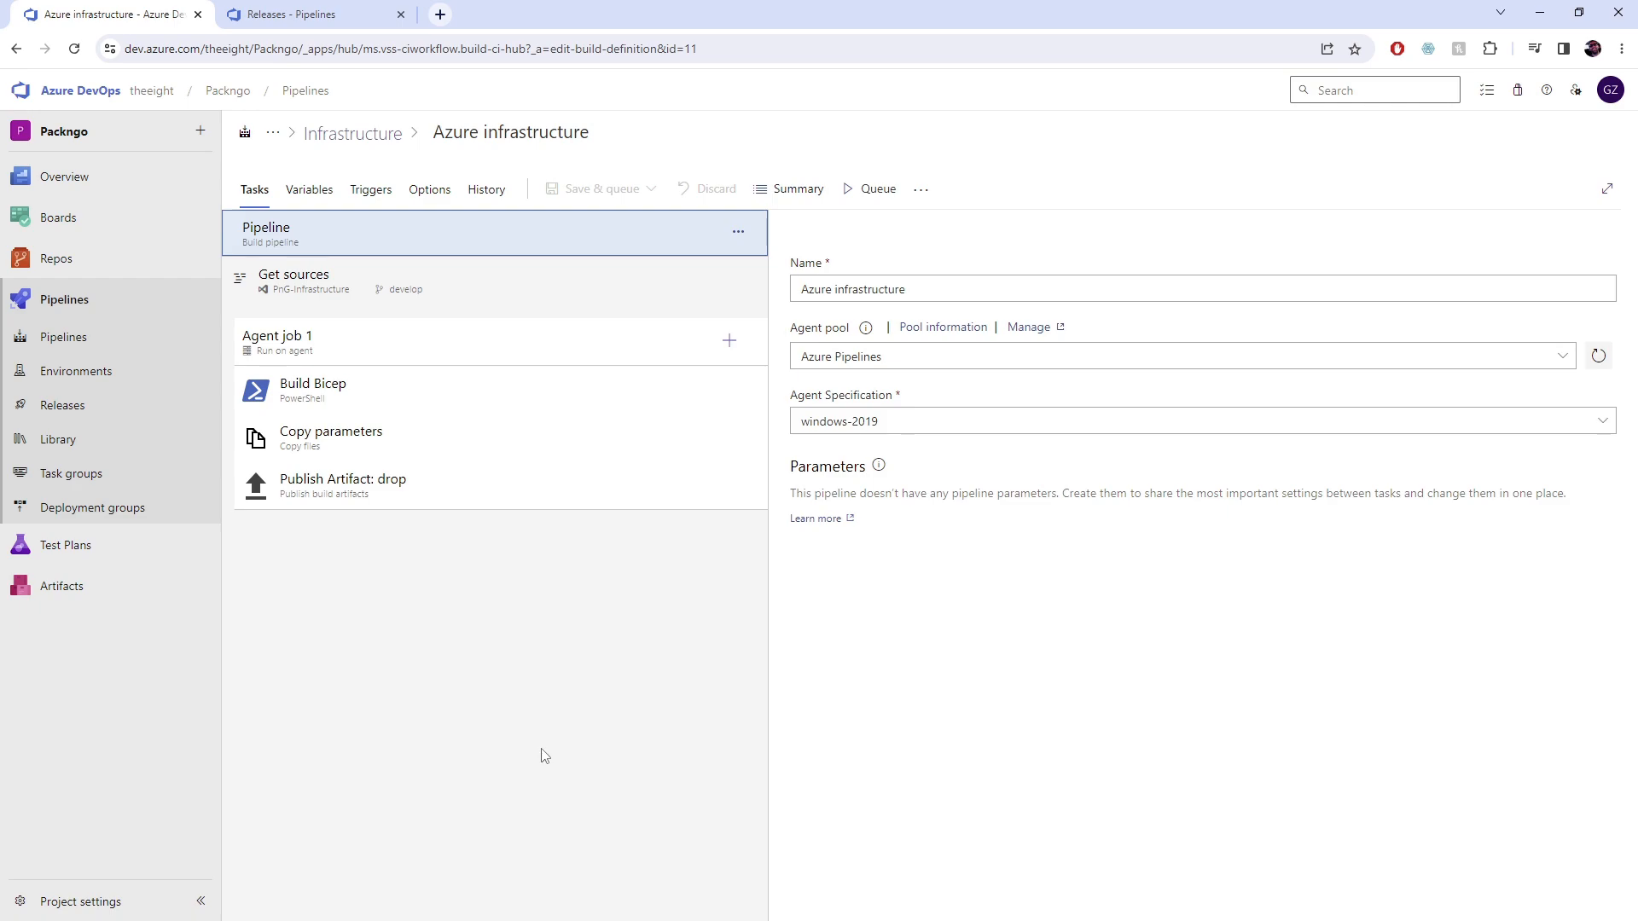
# - Open the pipelines list in a separate browser tab and view the Agent job 1 log of Azure infrastructure run #241
pyautogui.click(99, 337)
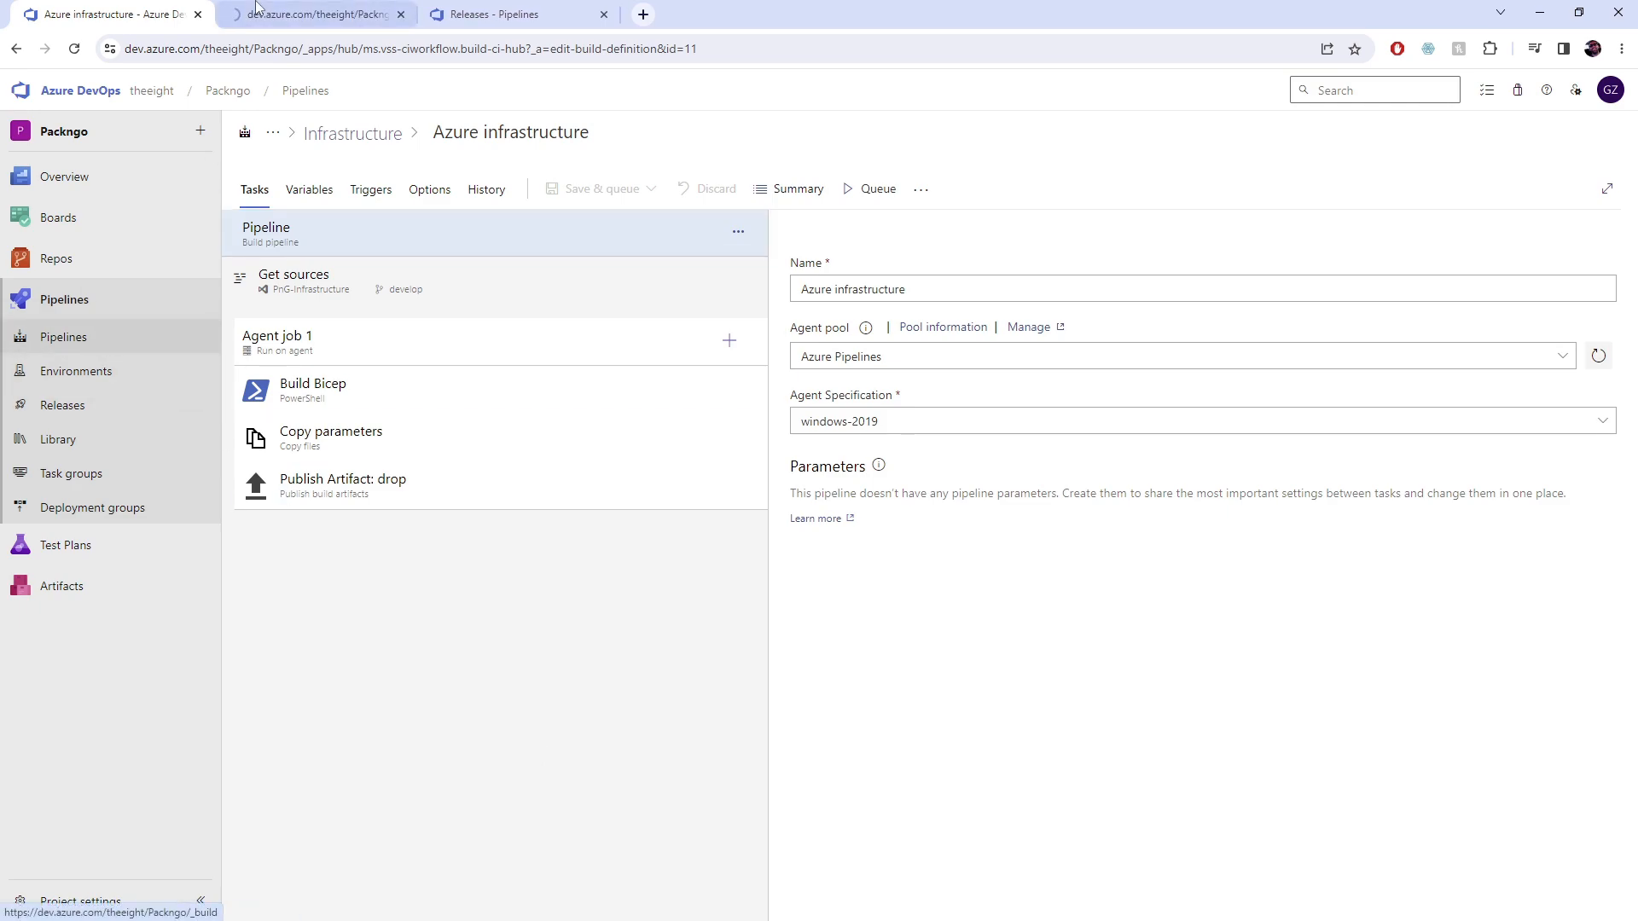
pyautogui.click(413, 315)
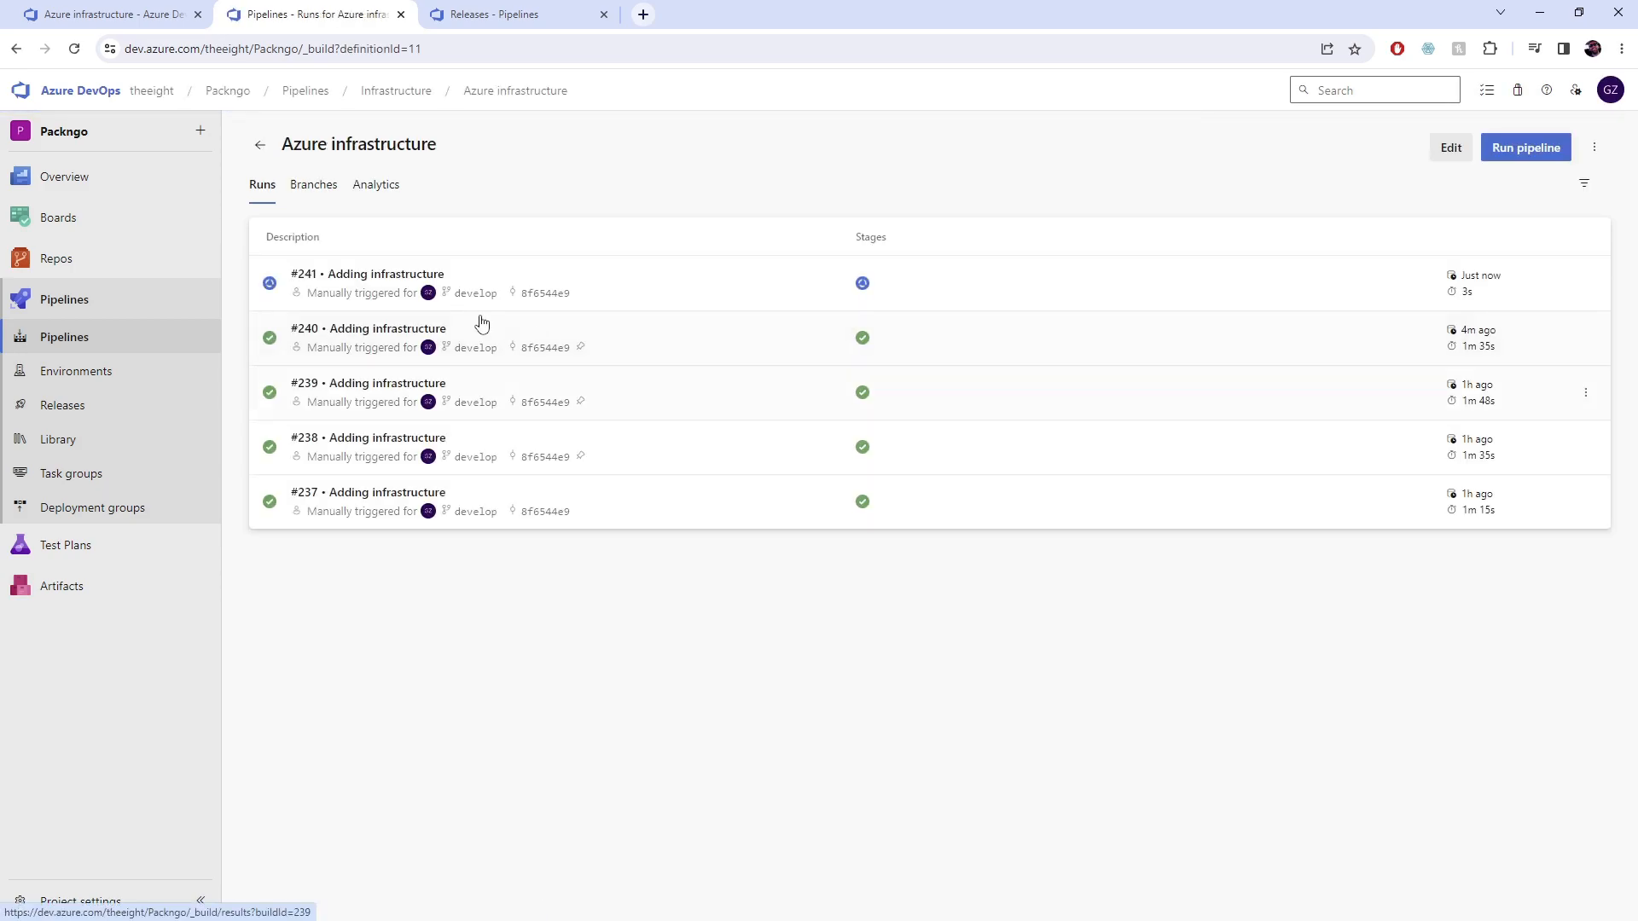
pyautogui.click(438, 274)
pyautogui.click(396, 484)
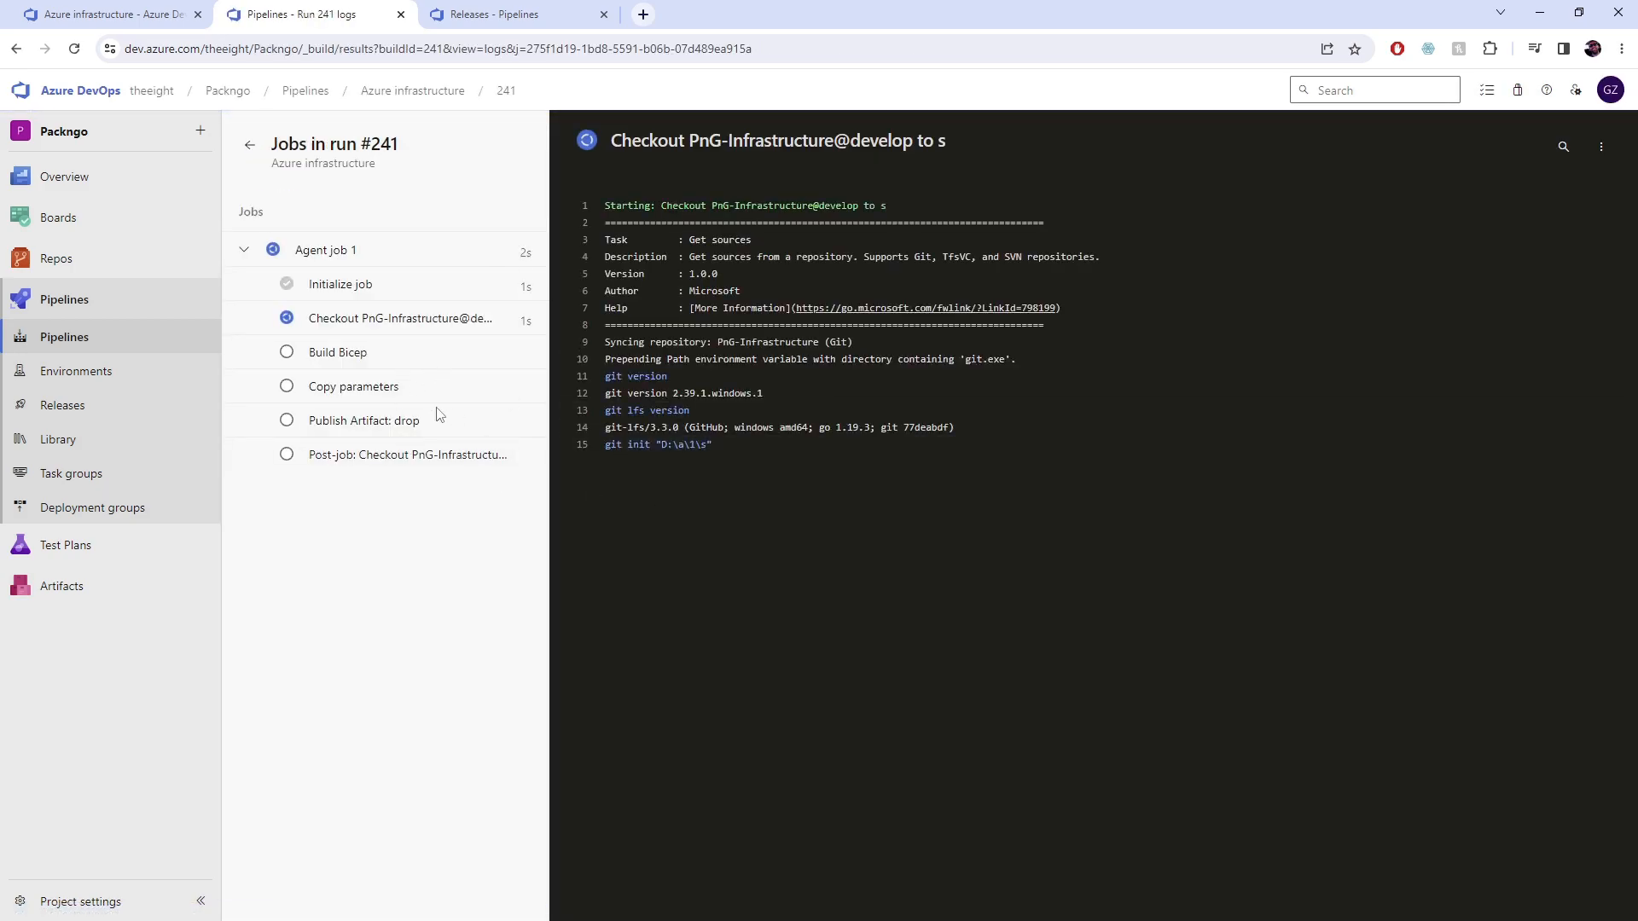
# - Place the pipeline editor in its own window beside the run logs and show the Build Bicep task's full settings
pyautogui.moveTo(111, 14); pyautogui.dragTo(966, 153)
pyautogui.doubleClick(1046, 118)
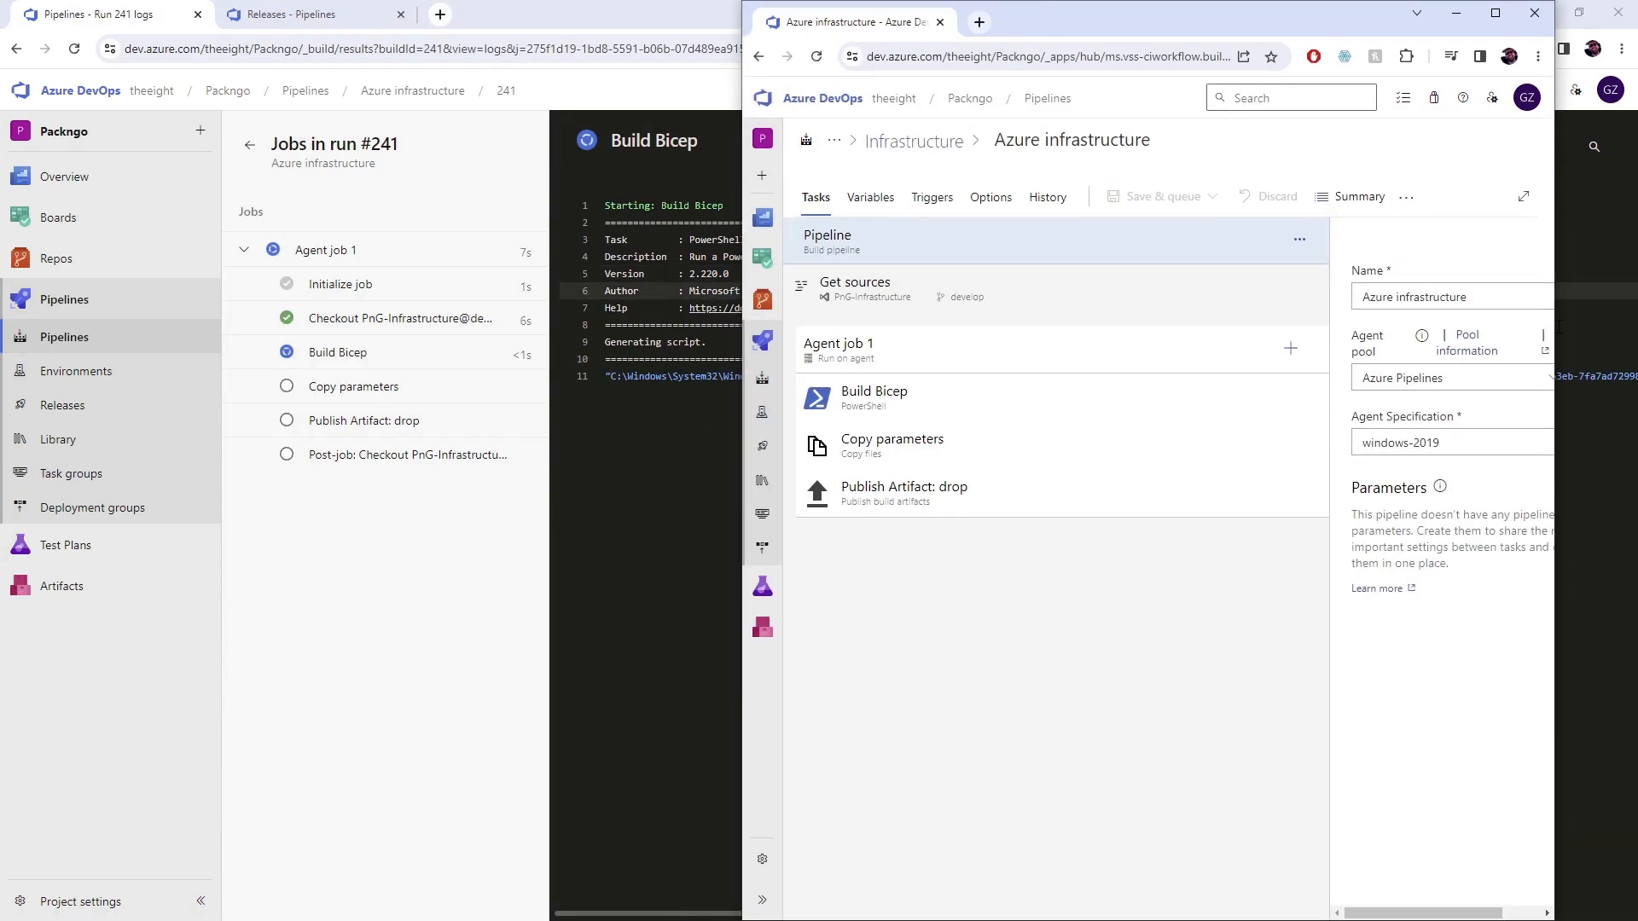
pyautogui.moveTo(1550, 412)
pyautogui.mouseDown()
pyautogui.moveTo(1633, 411)
pyautogui.moveTo(1535, 410)
pyautogui.mouseUp()
pyautogui.click(997, 412)
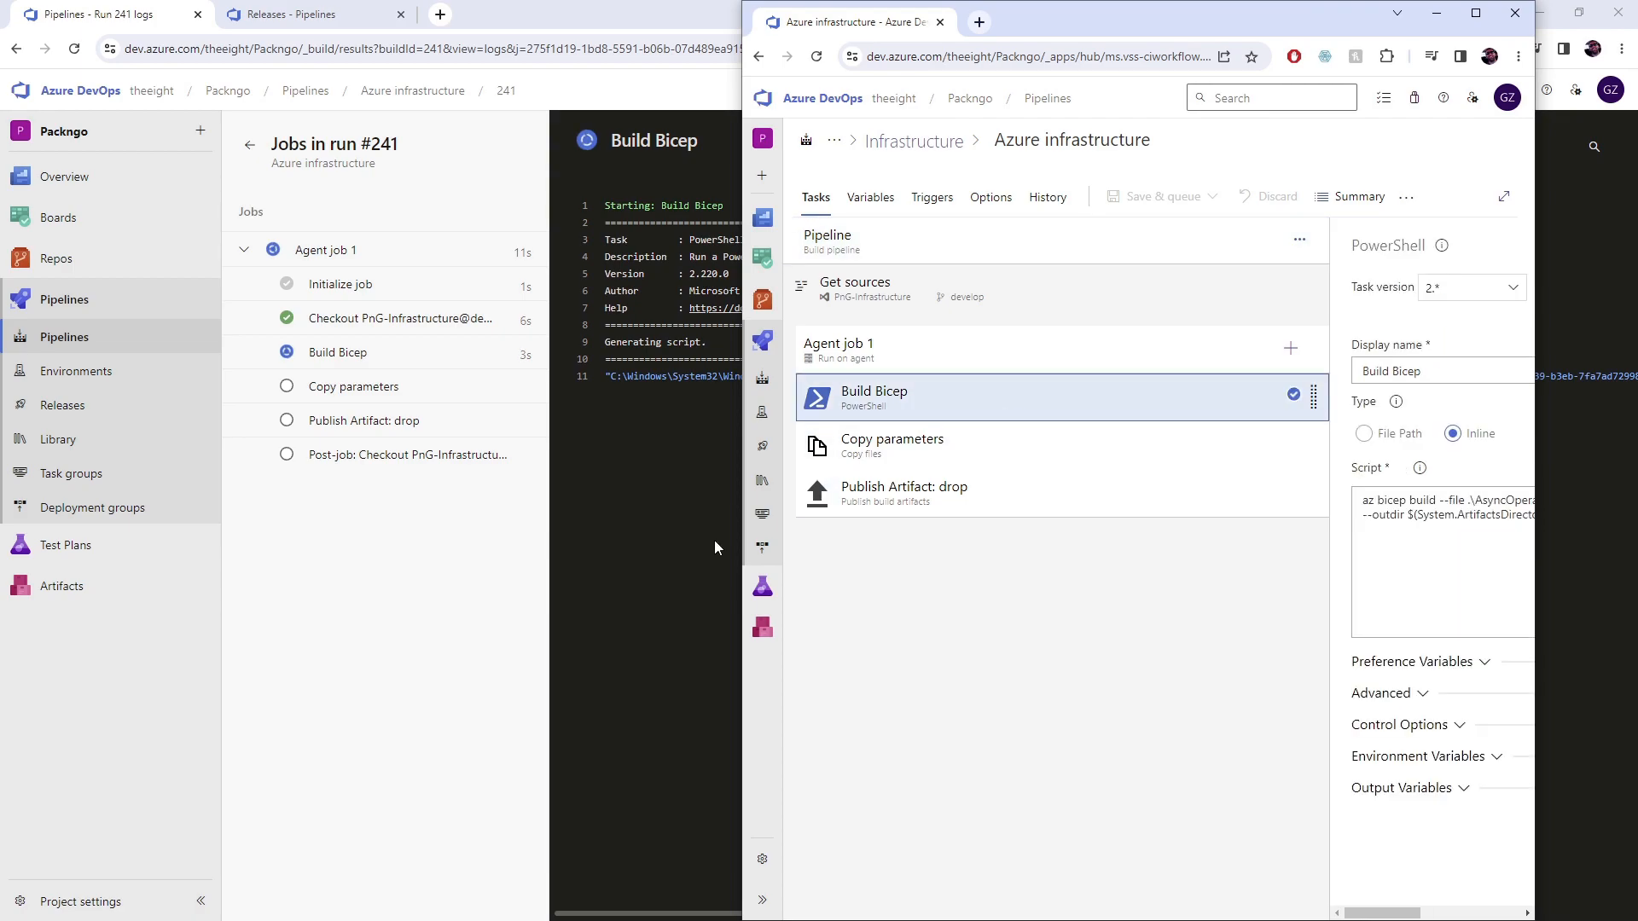
pyautogui.moveTo(1329, 537); pyautogui.dragTo(940, 480)
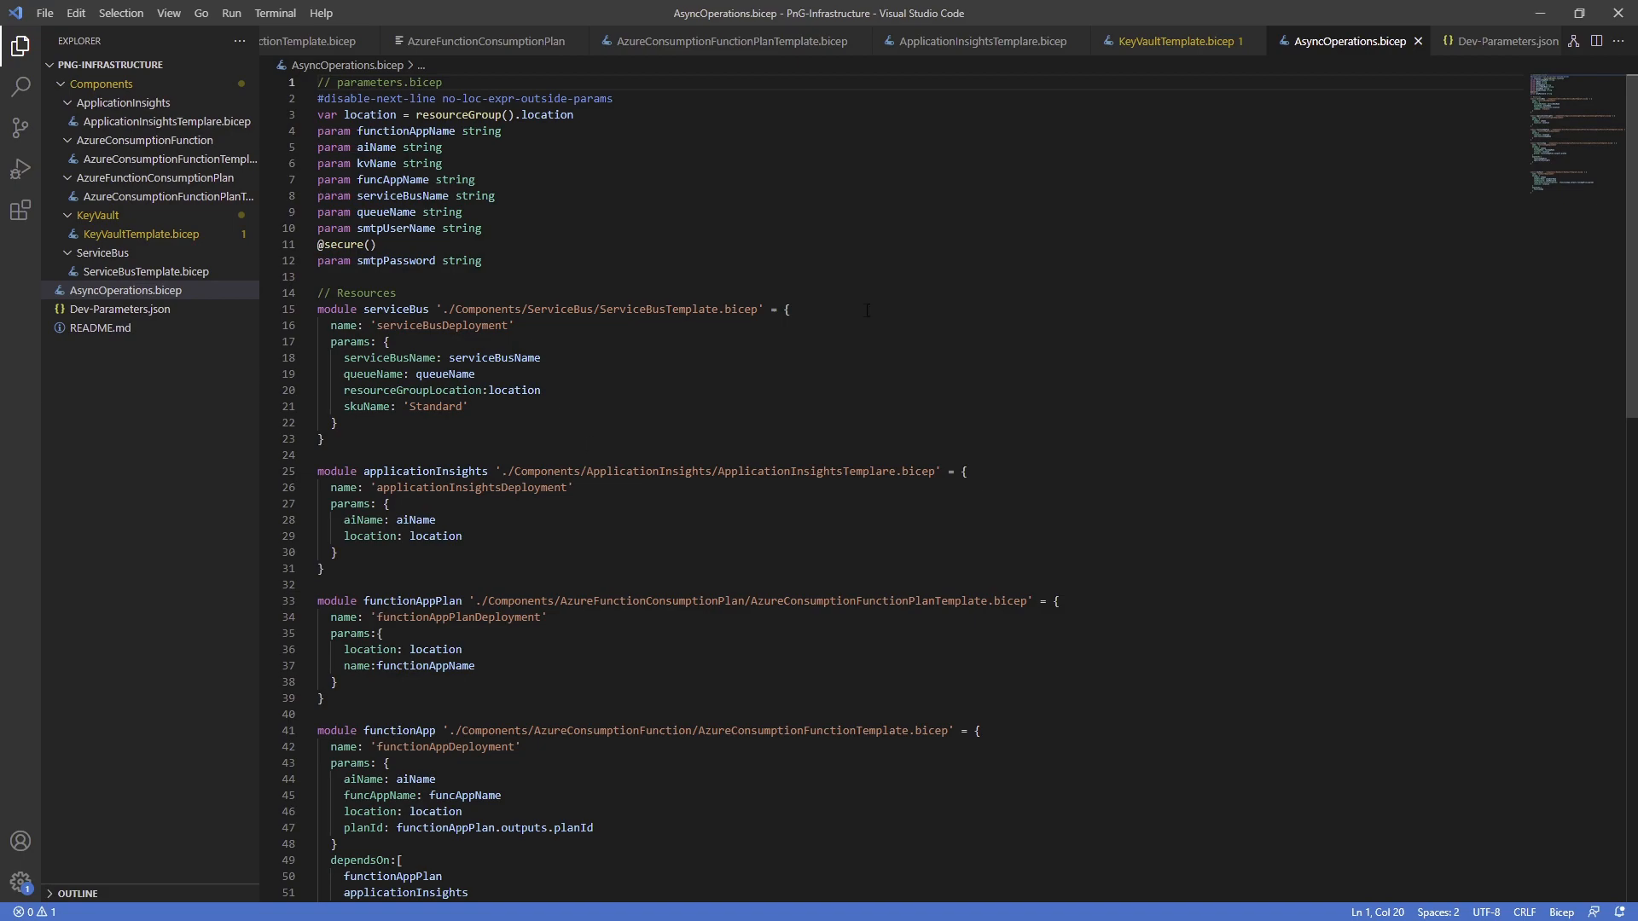
# - Review the parameters and module definitions in AsyncOperations.bicep in Visual Studio Code, and return to the pipeline editor
pyautogui.scroll(-7, 754, 403)
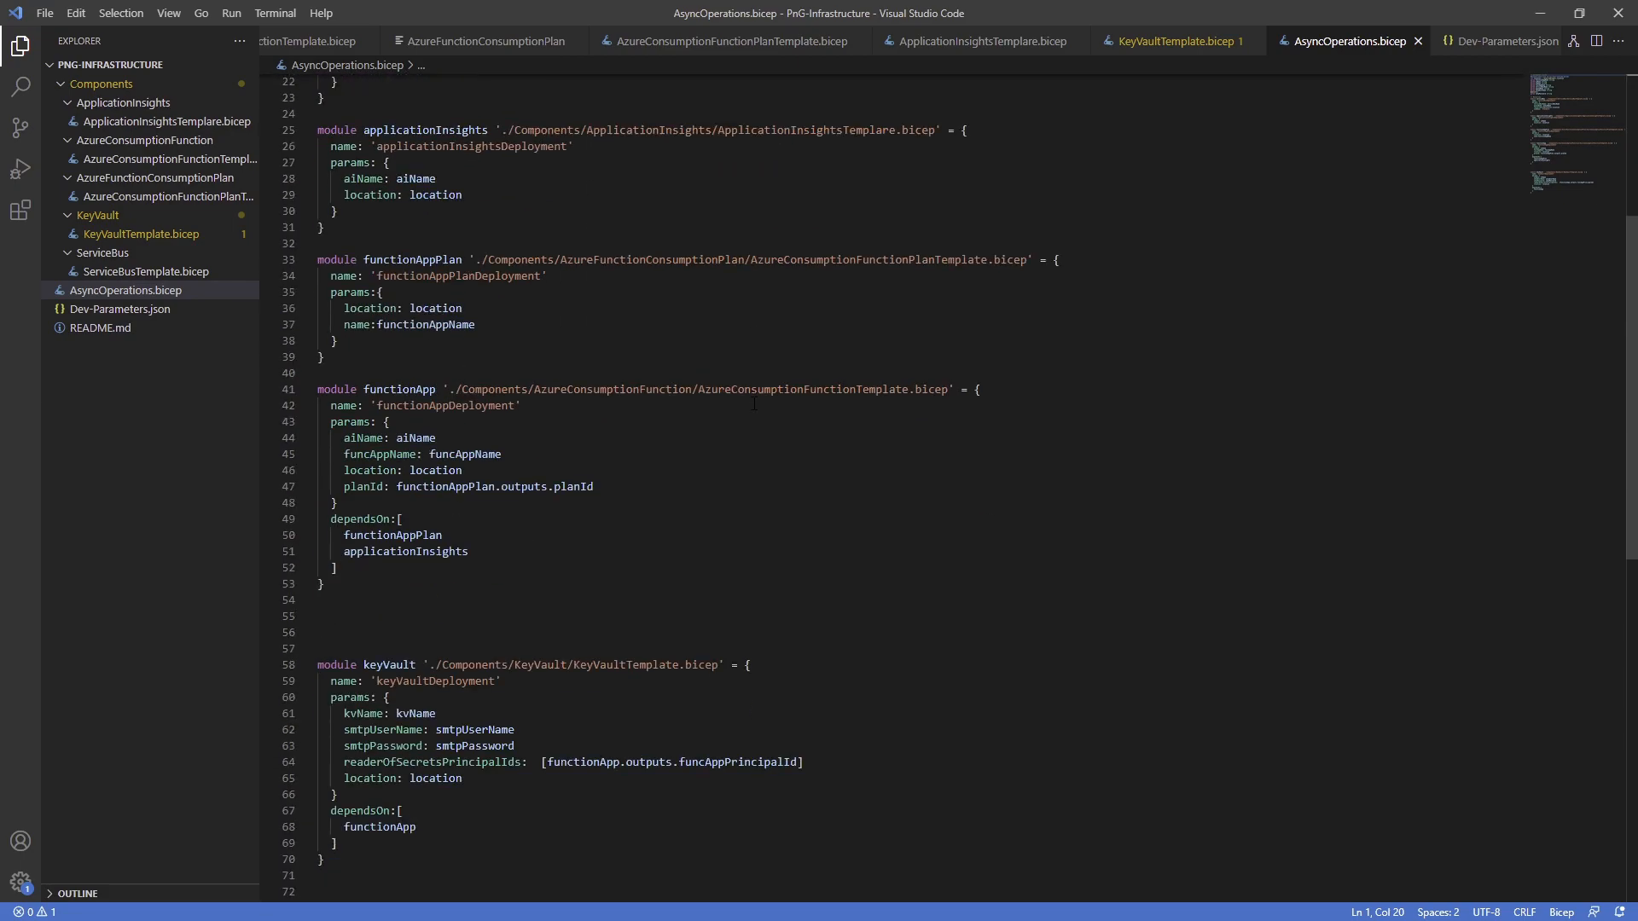
pyautogui.scroll(-4, 754, 403)
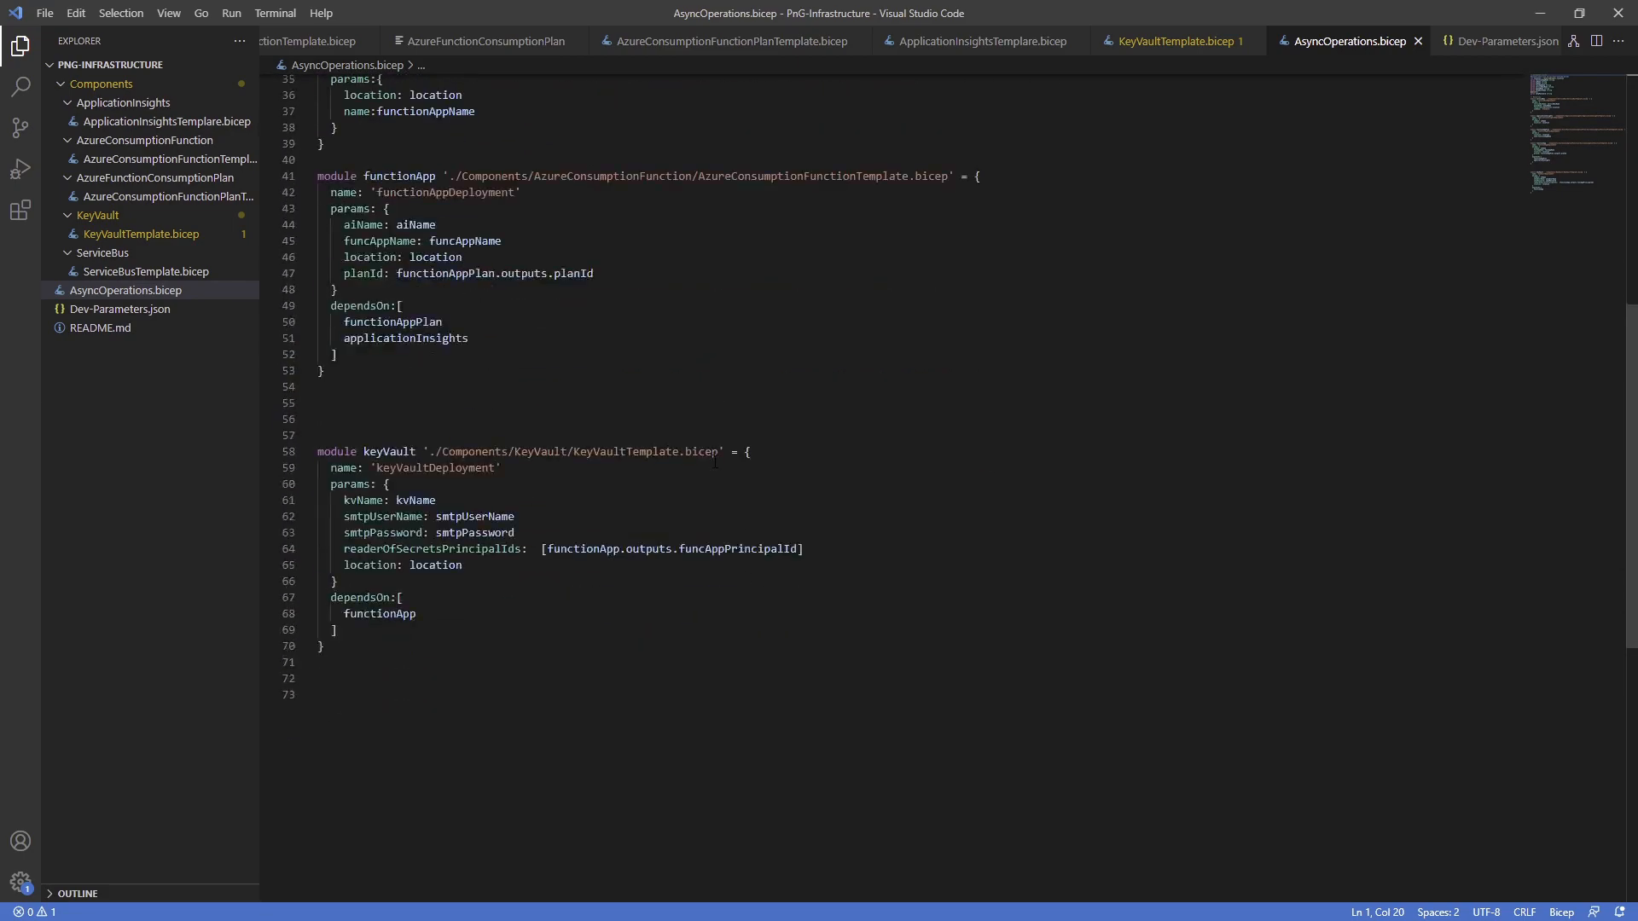
pyautogui.click(1538, 11)
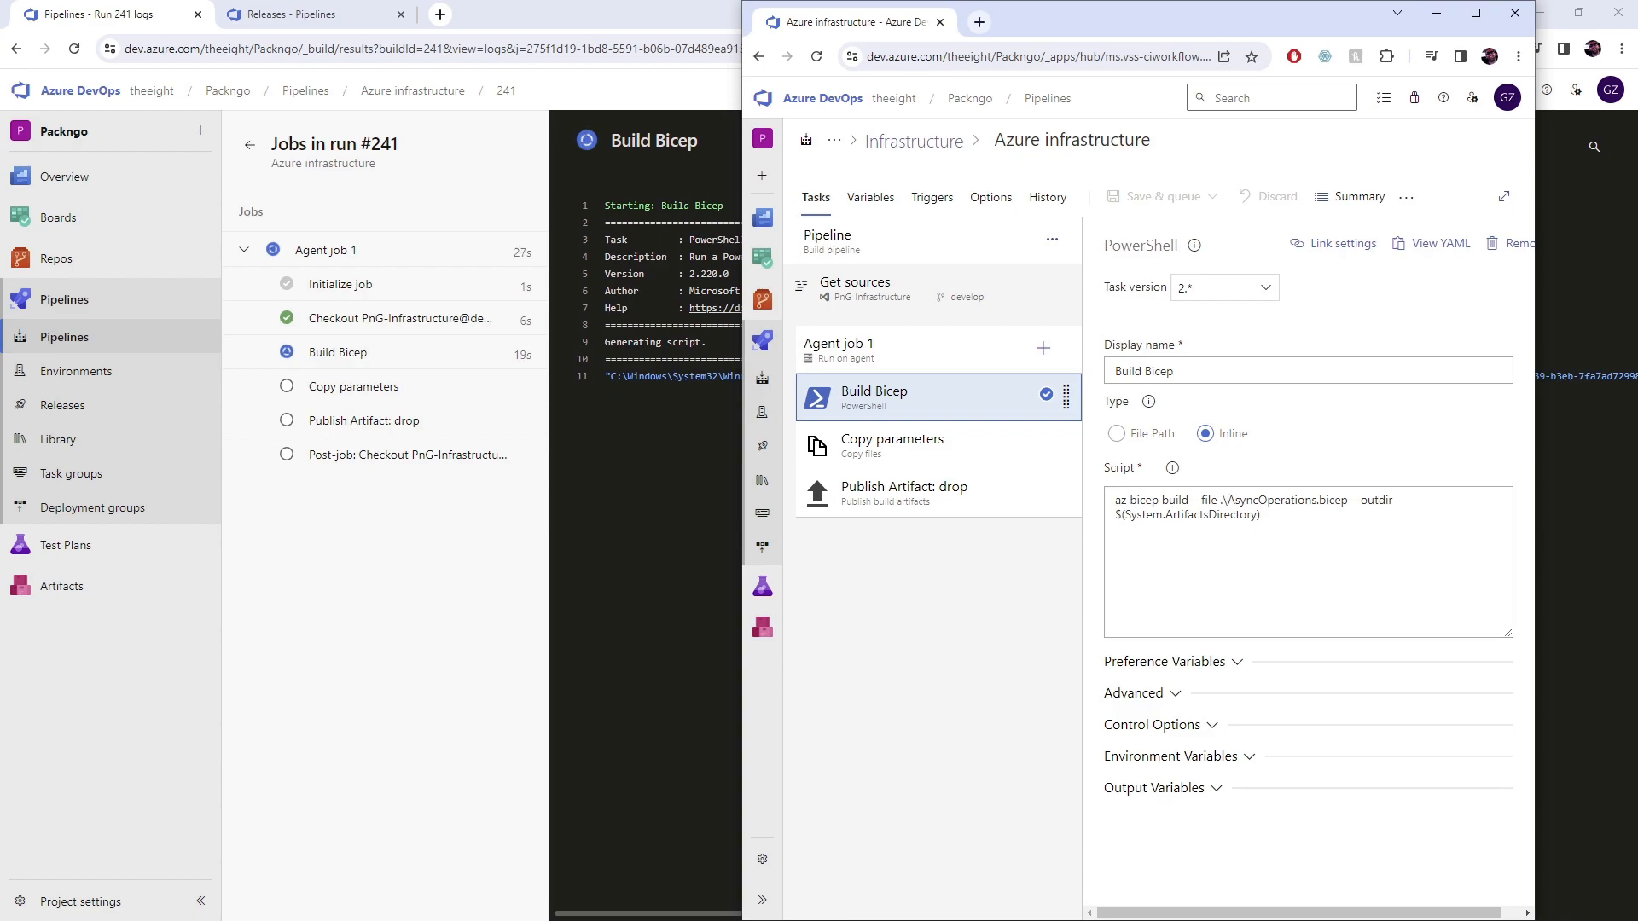
# - Switch to Windows PowerShell and run az bicep build --file .\AsyncOperations.bicep in the PnG-Infrastructure folder
pyautogui.hotkey('alt', 'Tab')
pyautogui.press('Up')
pyautogui.press('Down')
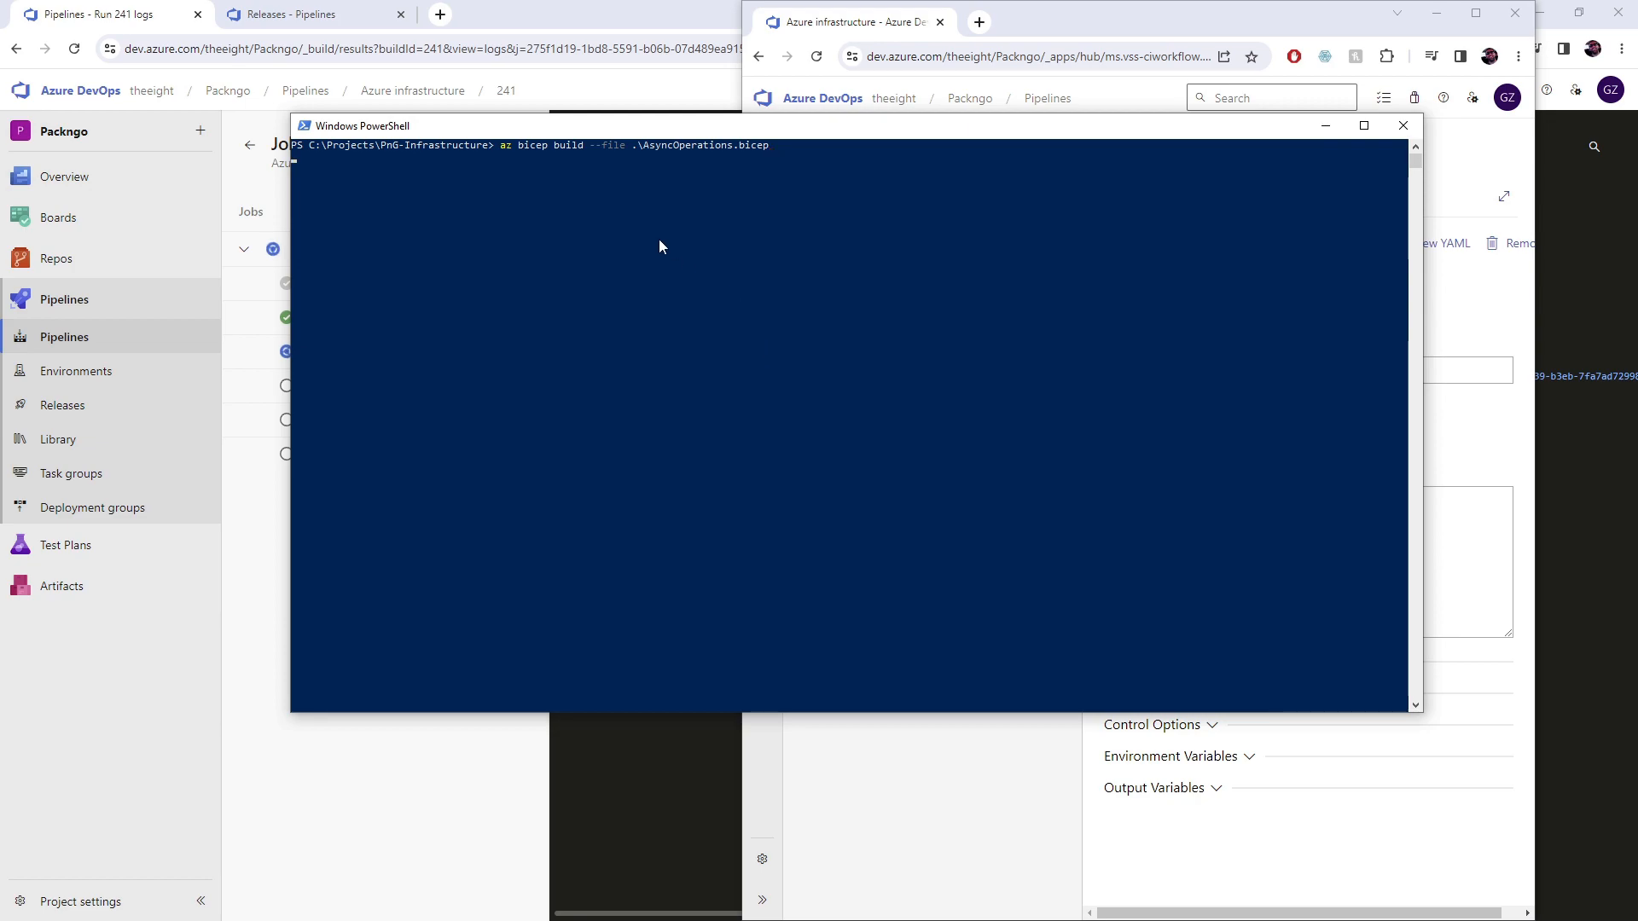
pyautogui.press('Return')
# - Examine the generated AsyncOperations.json template in Visual Studio Code, and return to the pipeline editor
pyautogui.hotkey('alt', 'Tab')
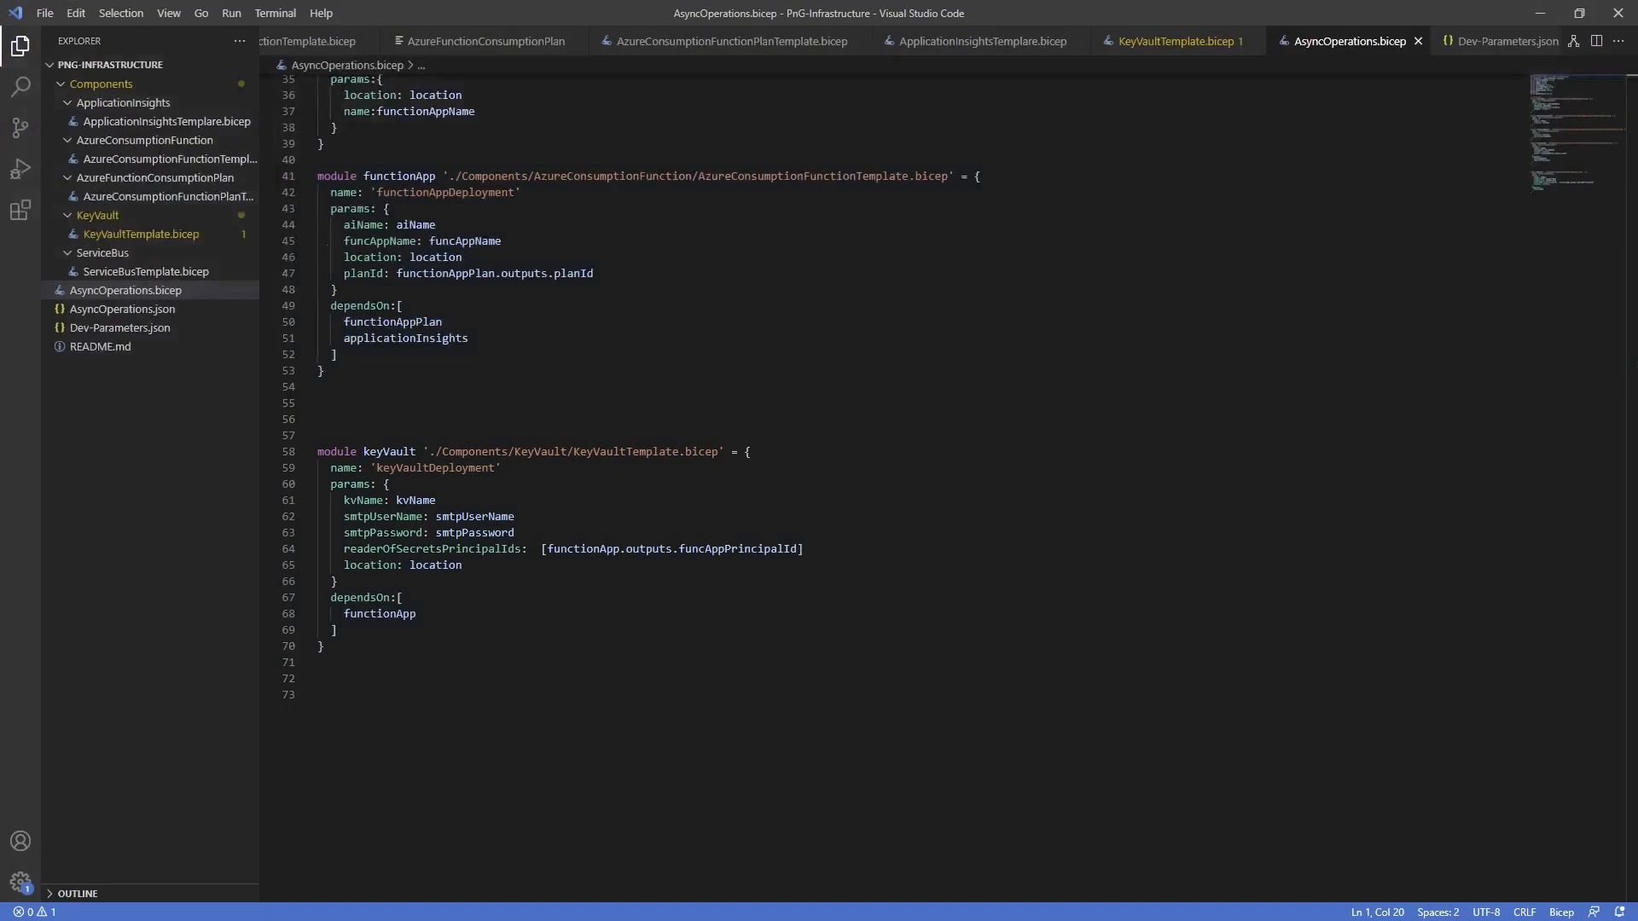
pyautogui.click(121, 310)
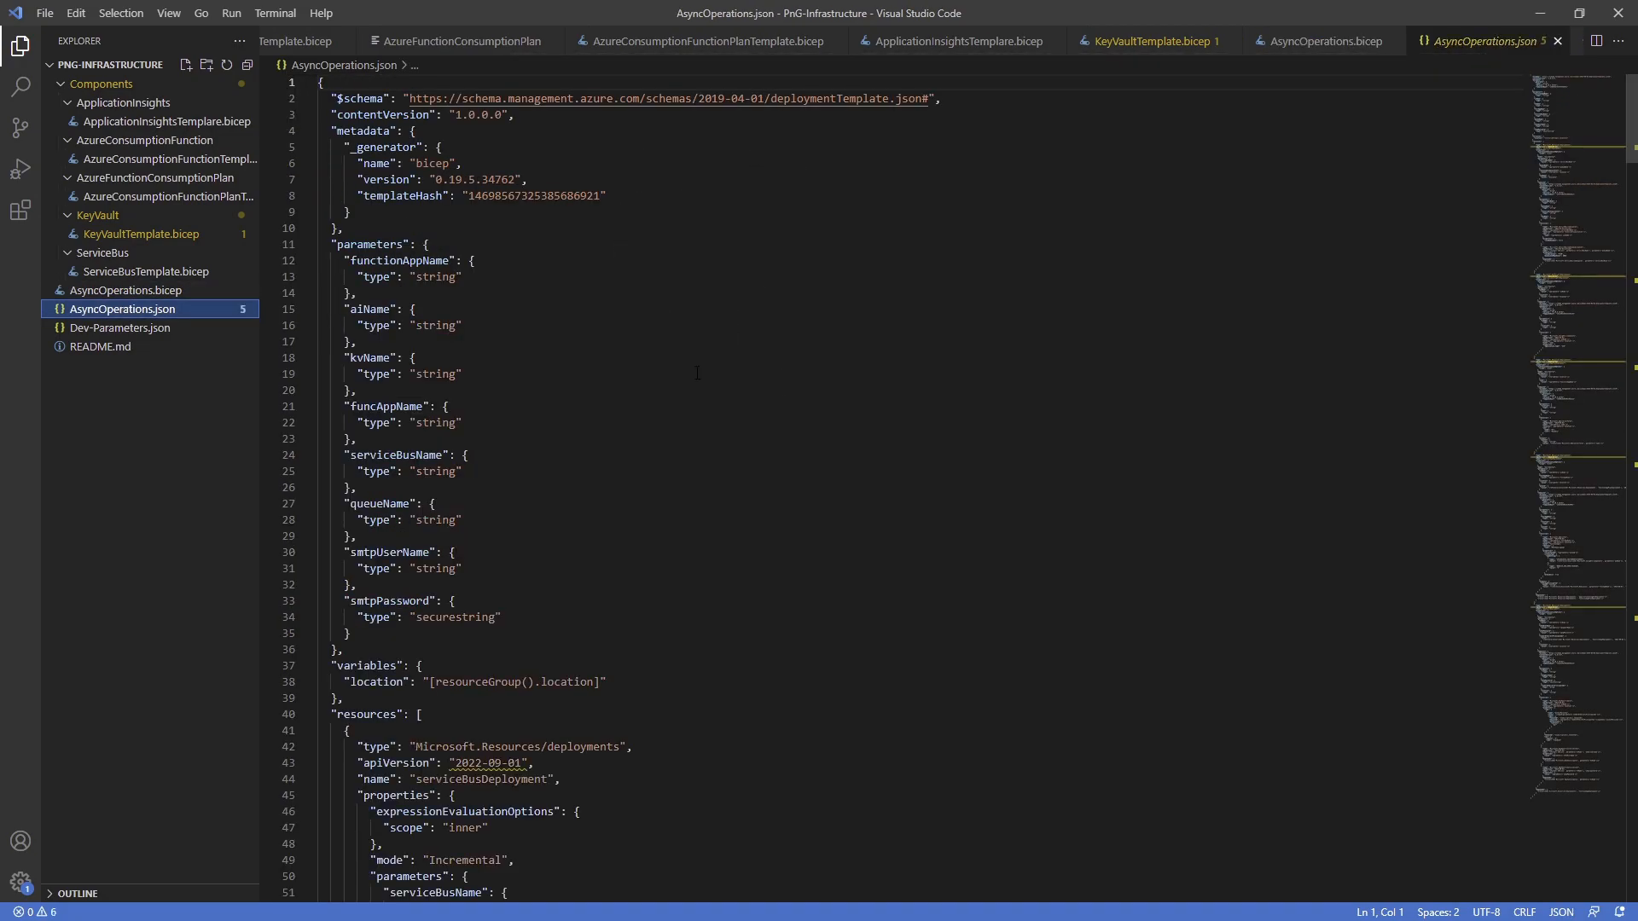
pyautogui.scroll(-11, 691, 410)
pyautogui.scroll(-20, 810, 458)
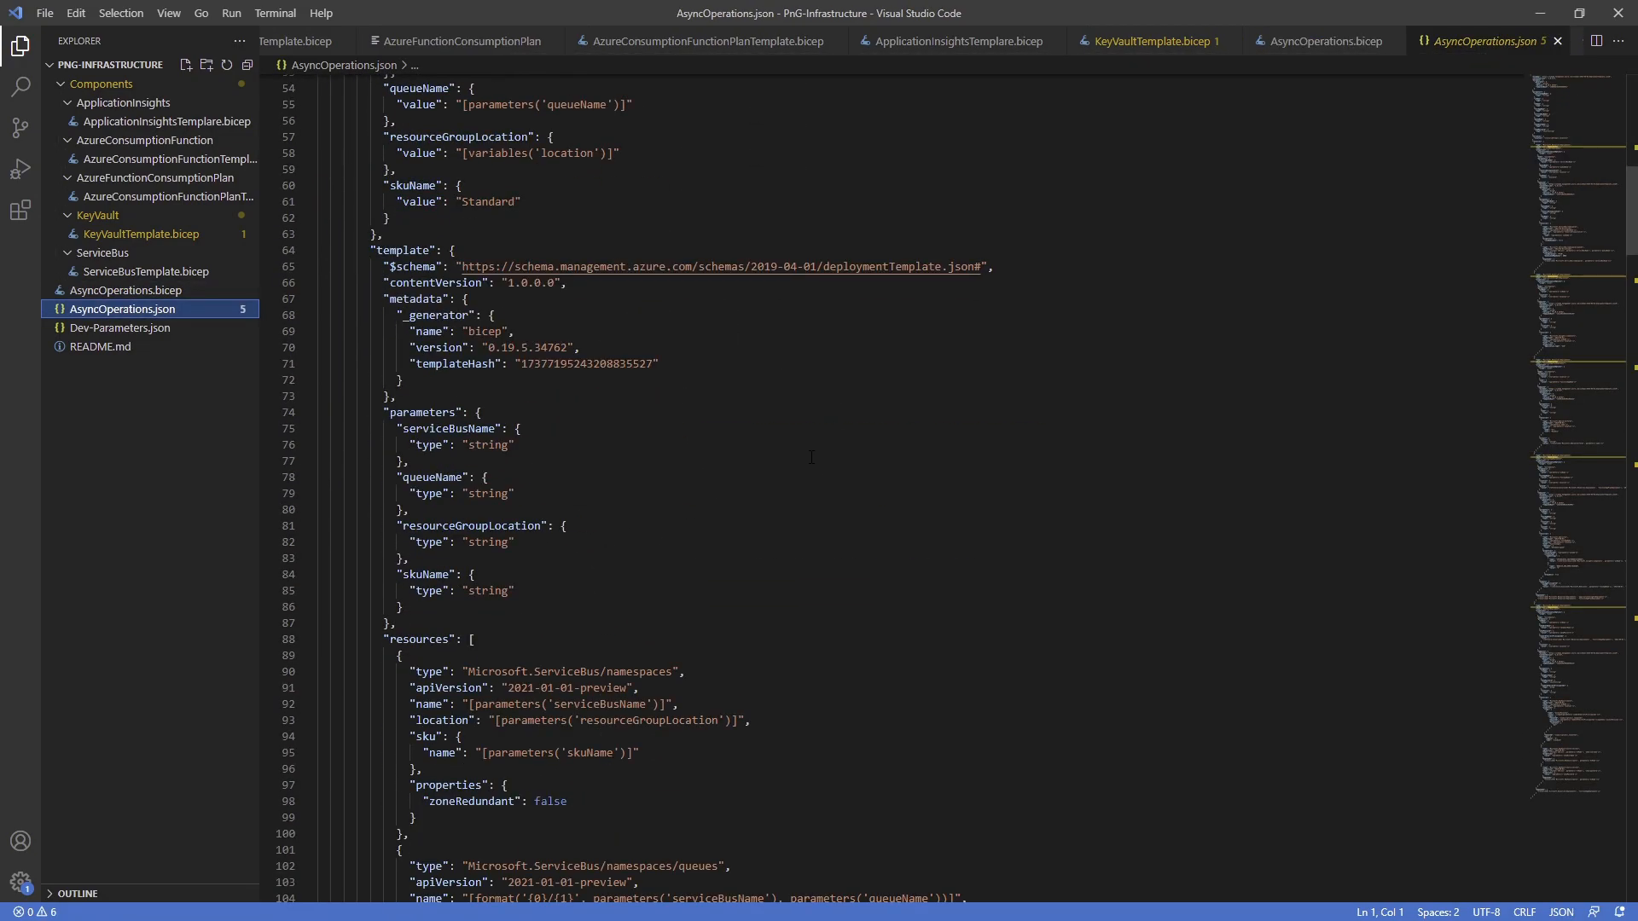
pyautogui.scroll(-7, 702, 383)
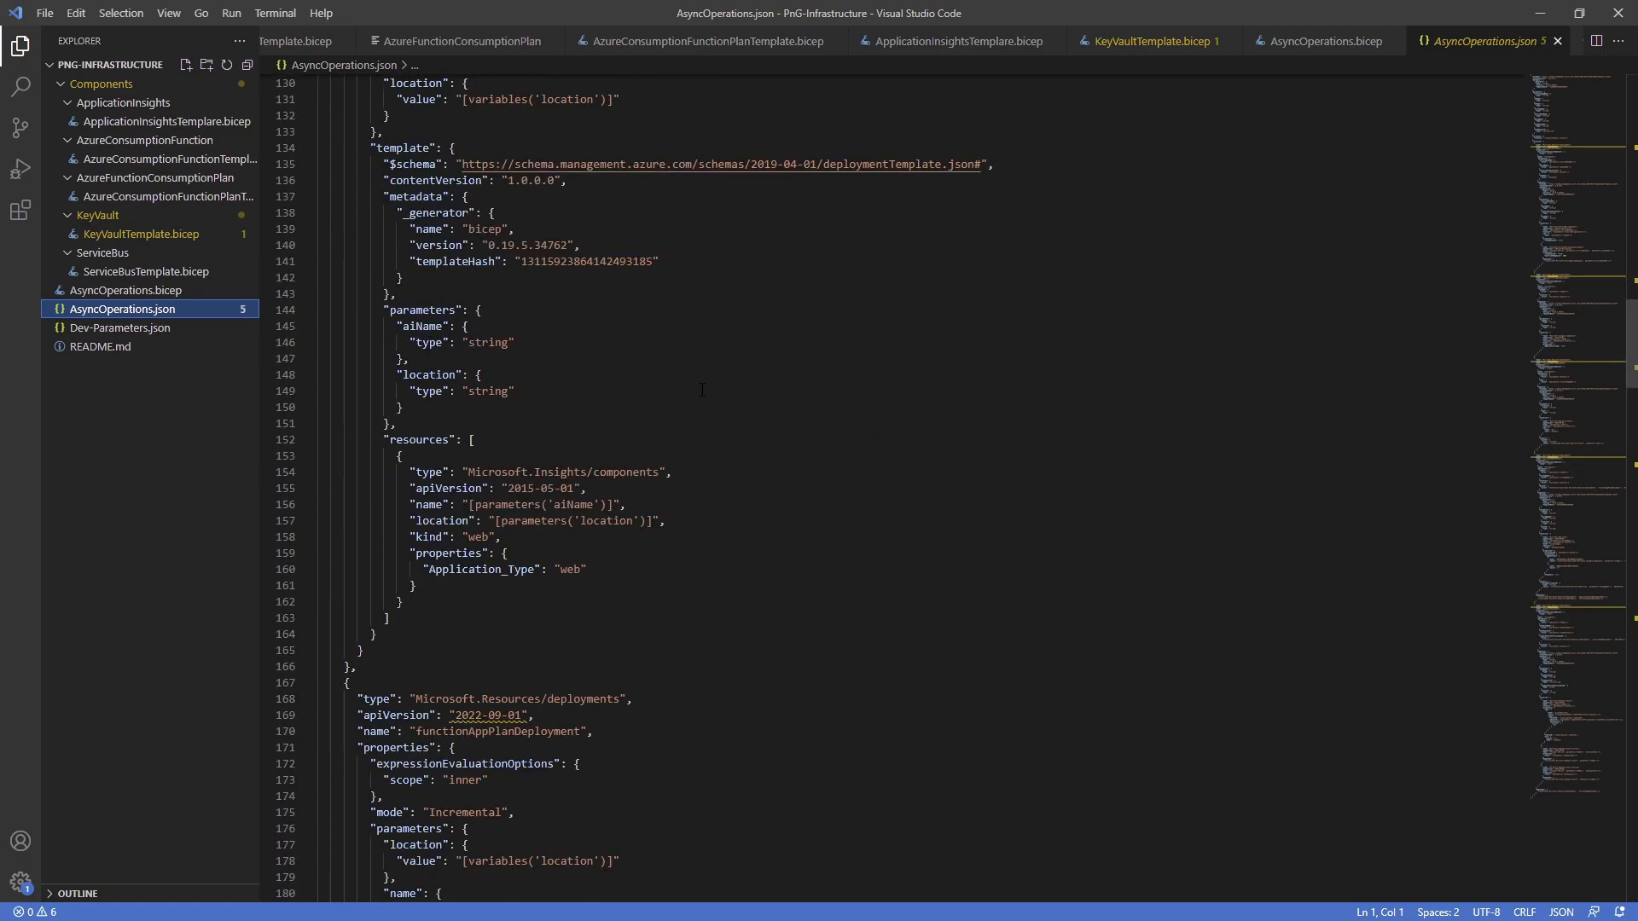
pyautogui.click(150, 292)
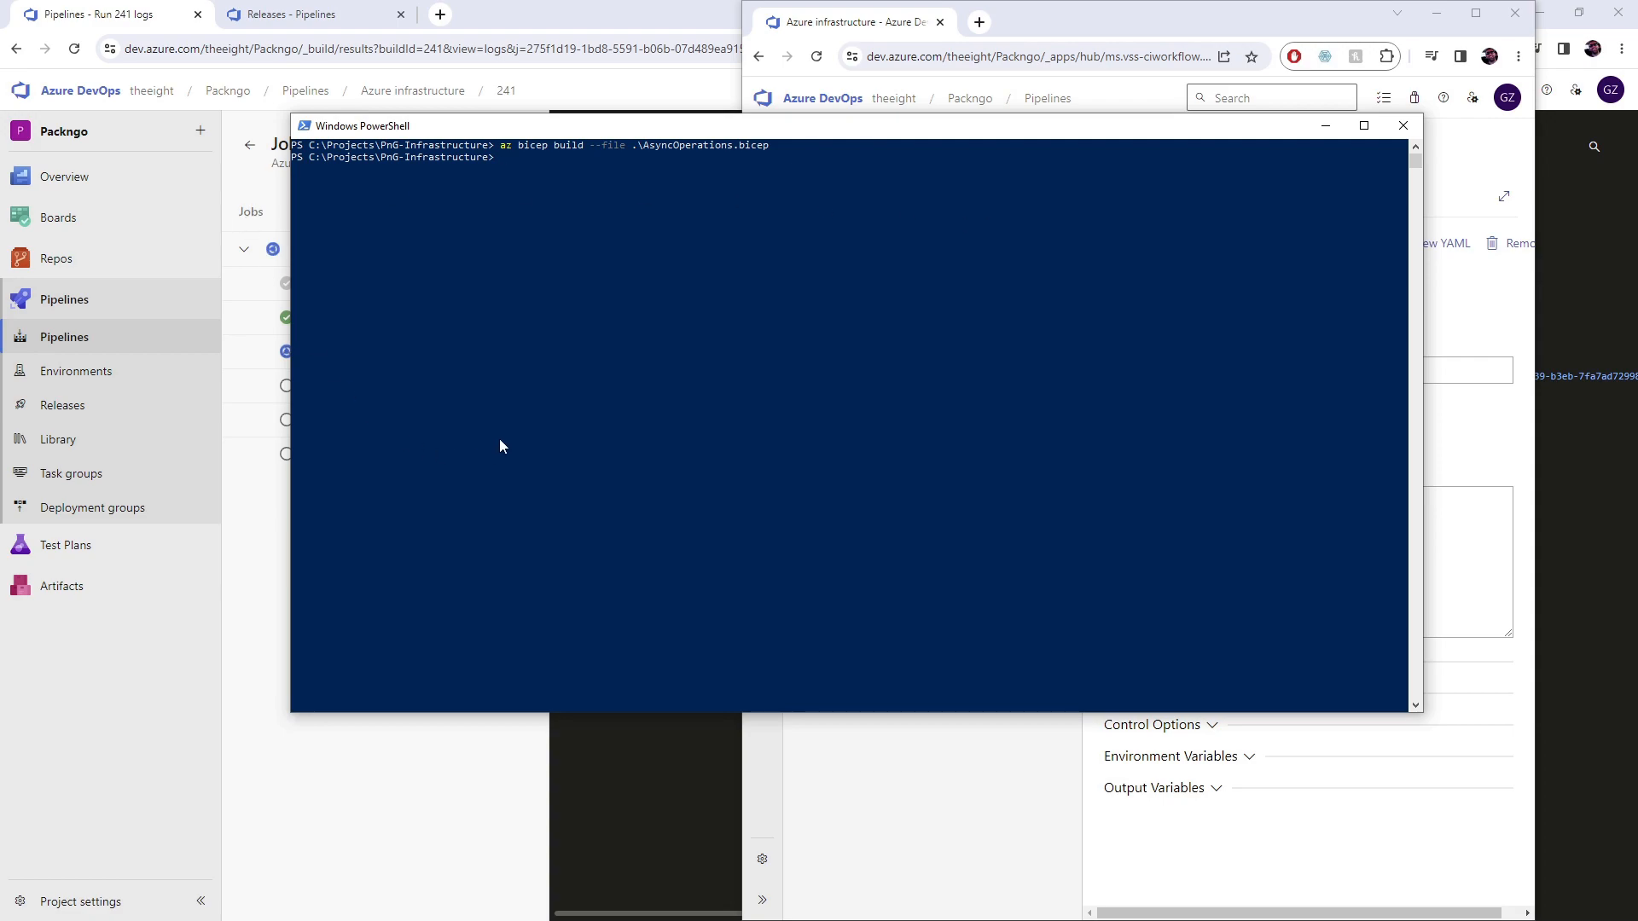
pyautogui.click(1325, 125)
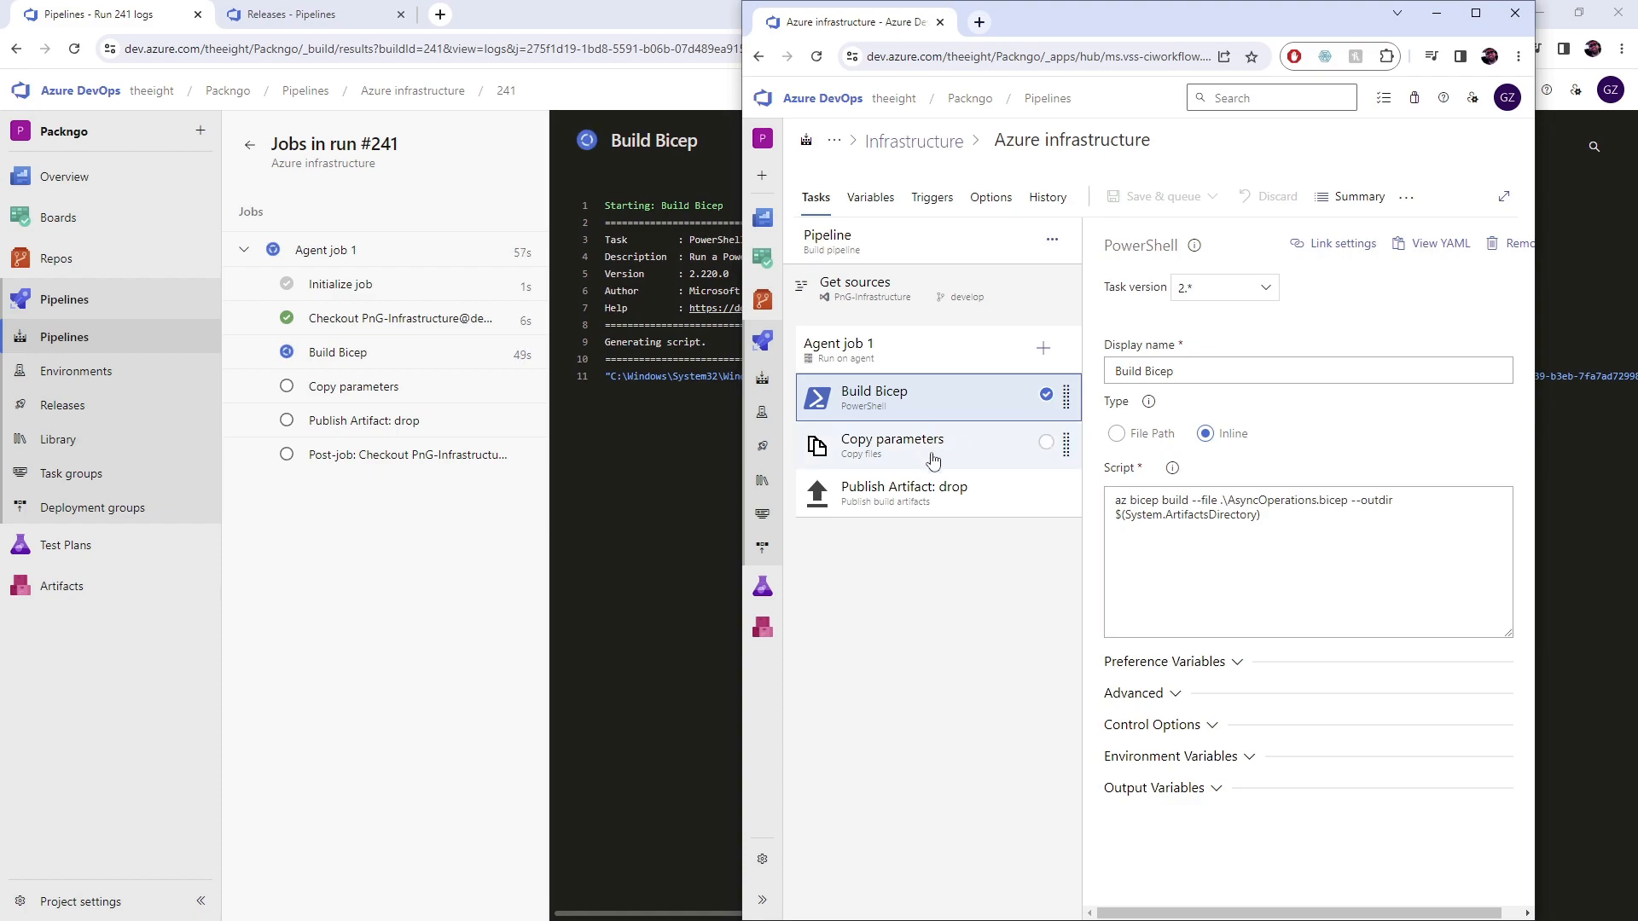
# - Review the settings of the Copy parameters and Publish Artifact: drop tasks, and return to the run logs
pyautogui.click(932, 450)
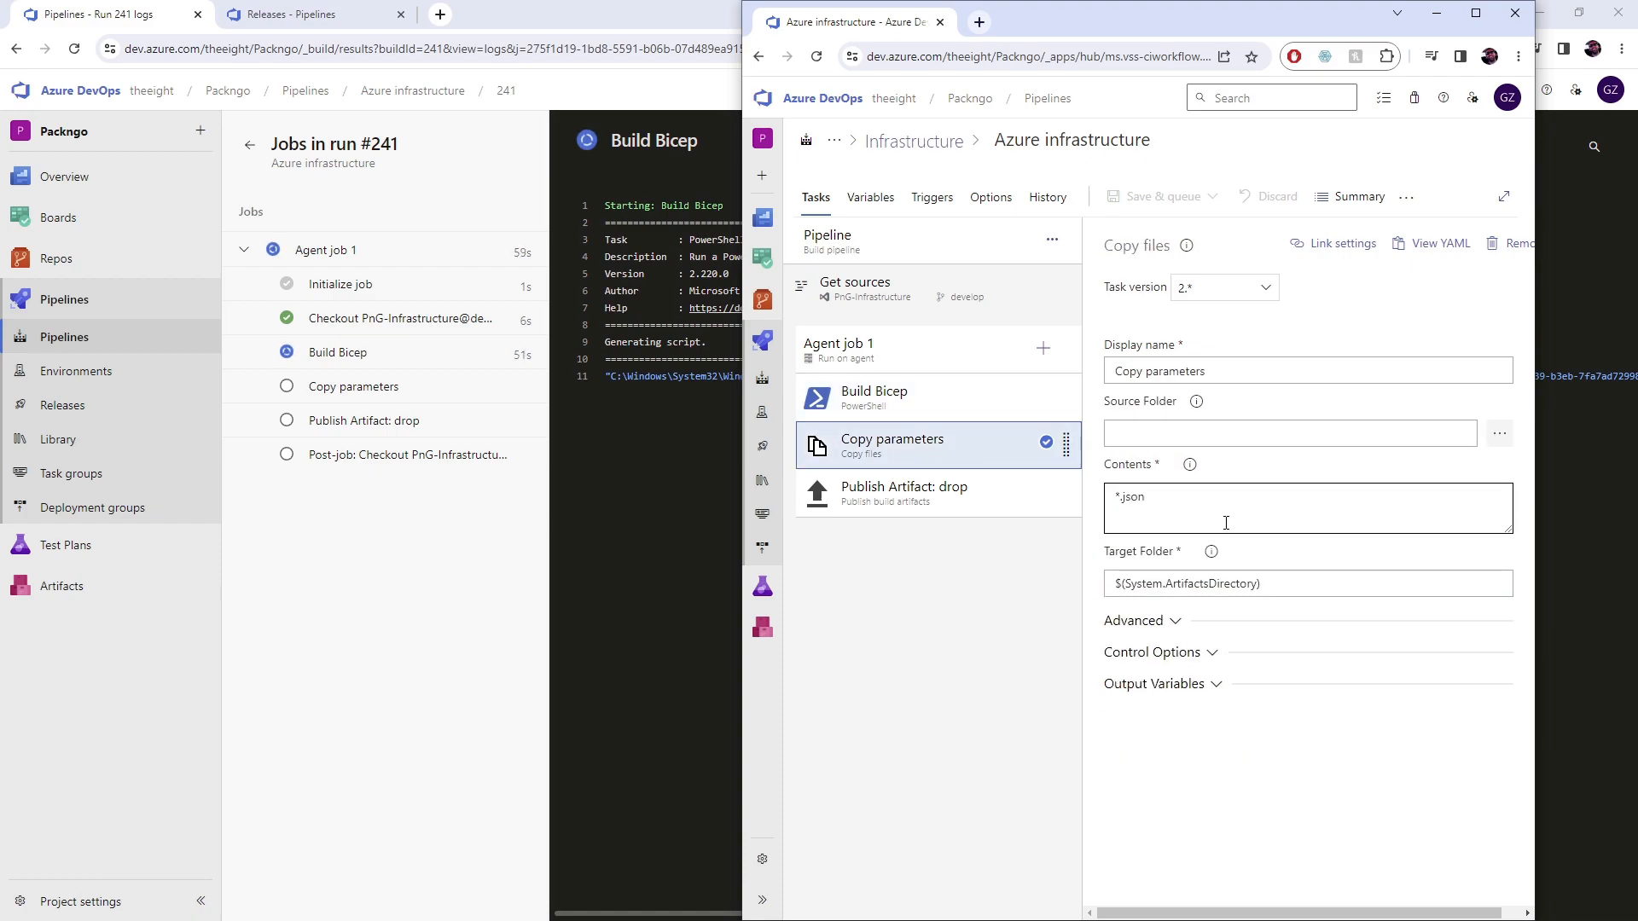
pyautogui.click(900, 508)
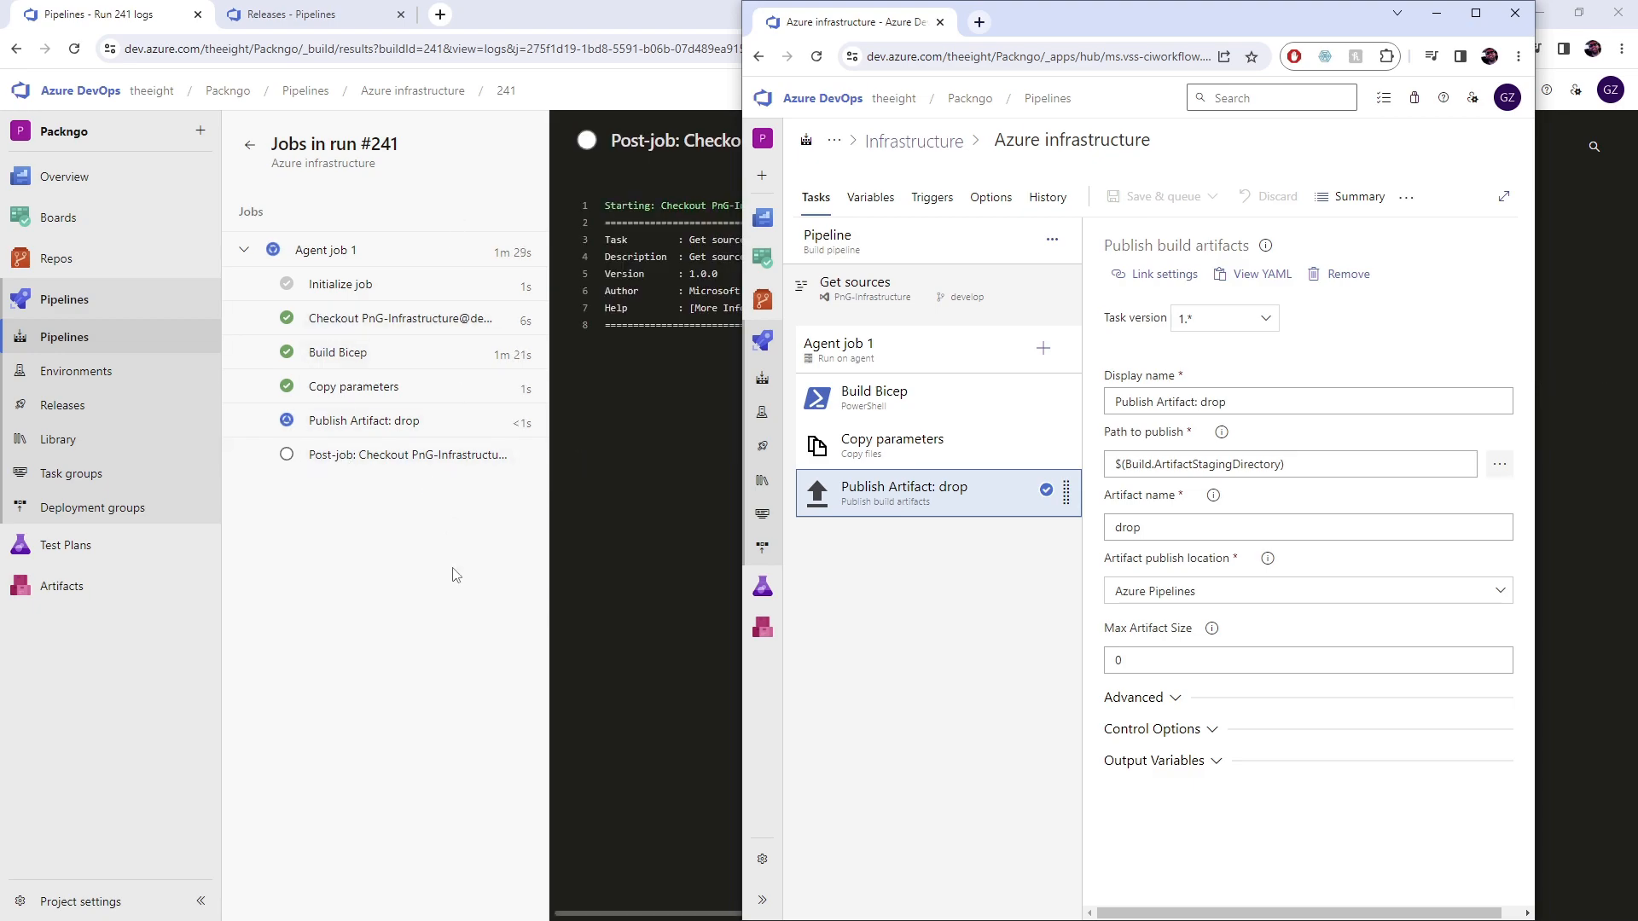
pyautogui.click(439, 656)
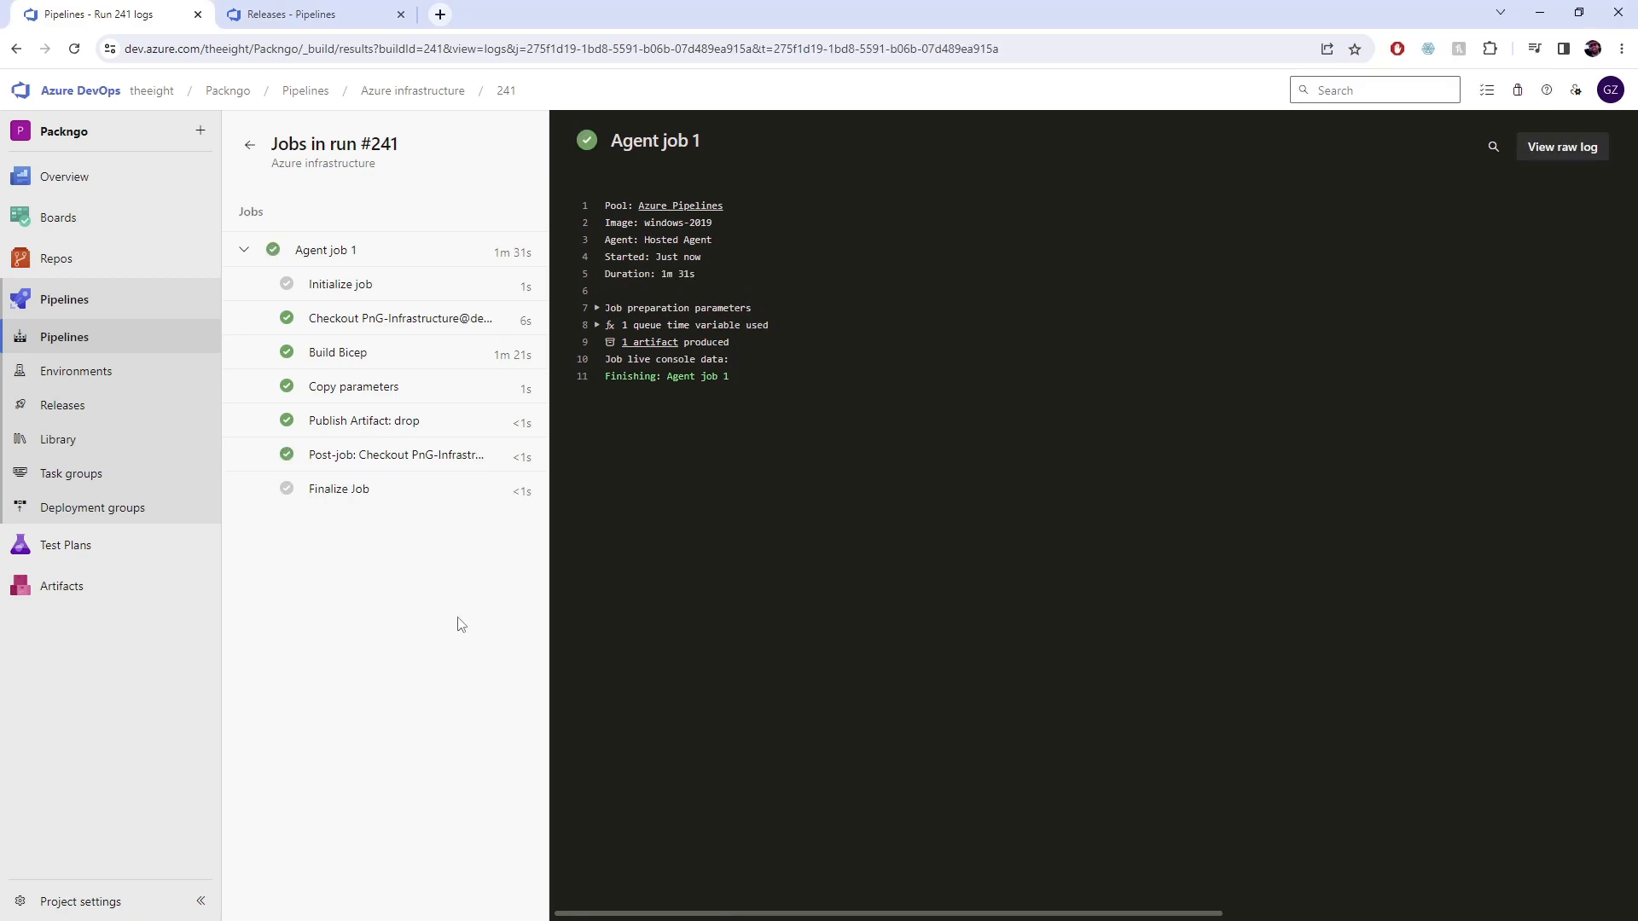
# - Open Release-3 of Deploy Async Infrastructure and check its build artifact and Dev stage progress against the pipeline run
pyautogui.click(326, 19)
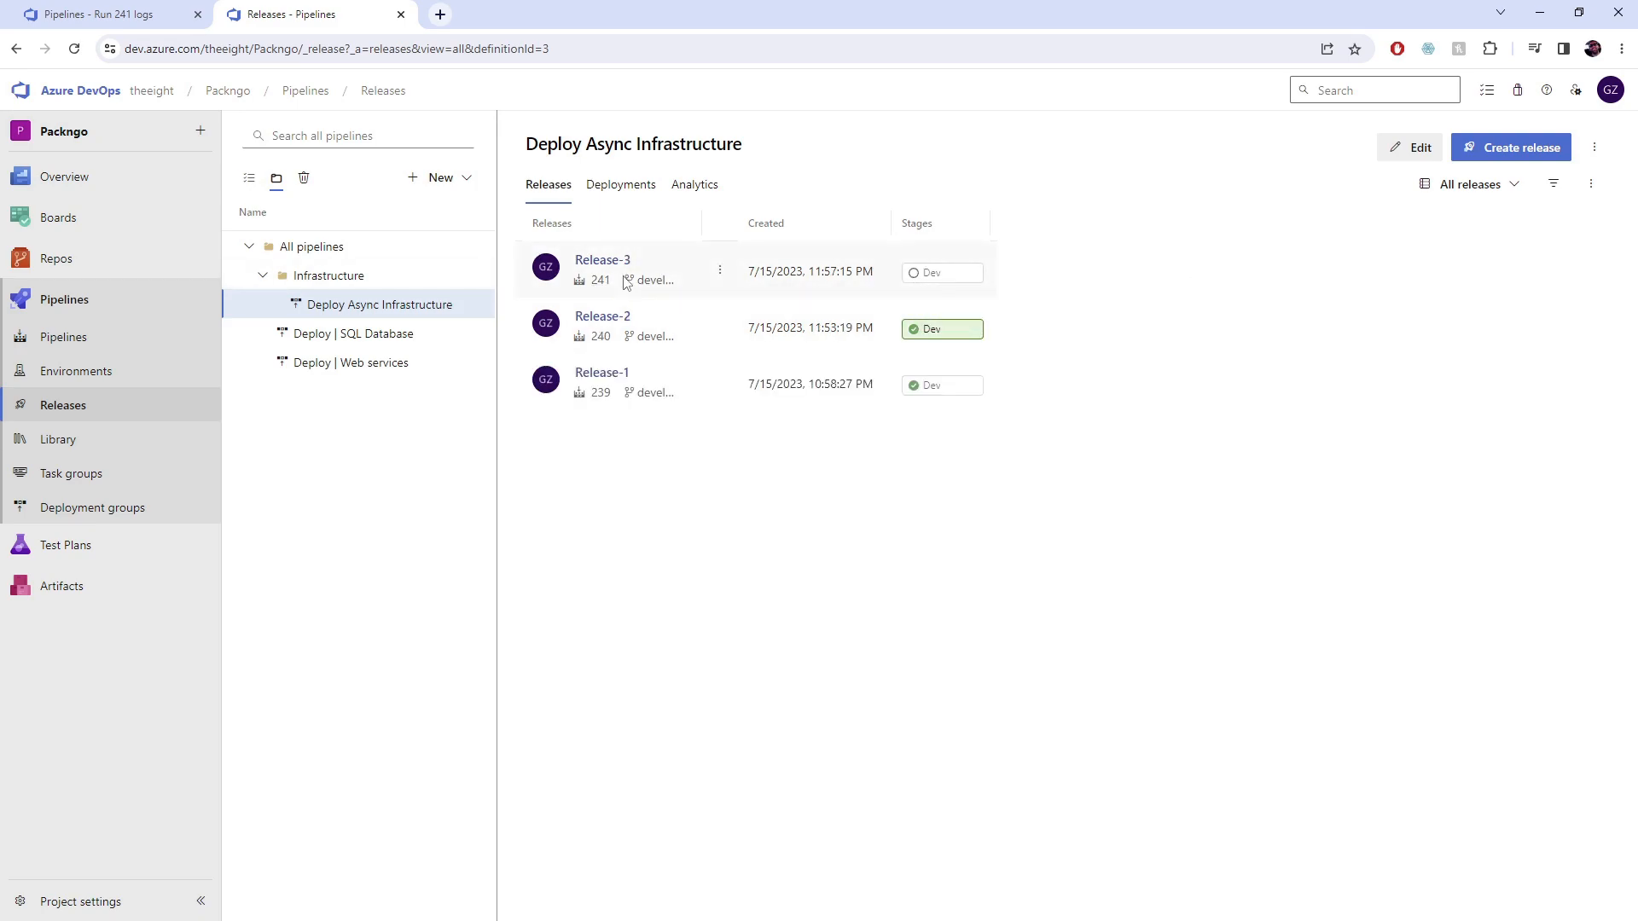
pyautogui.click(621, 268)
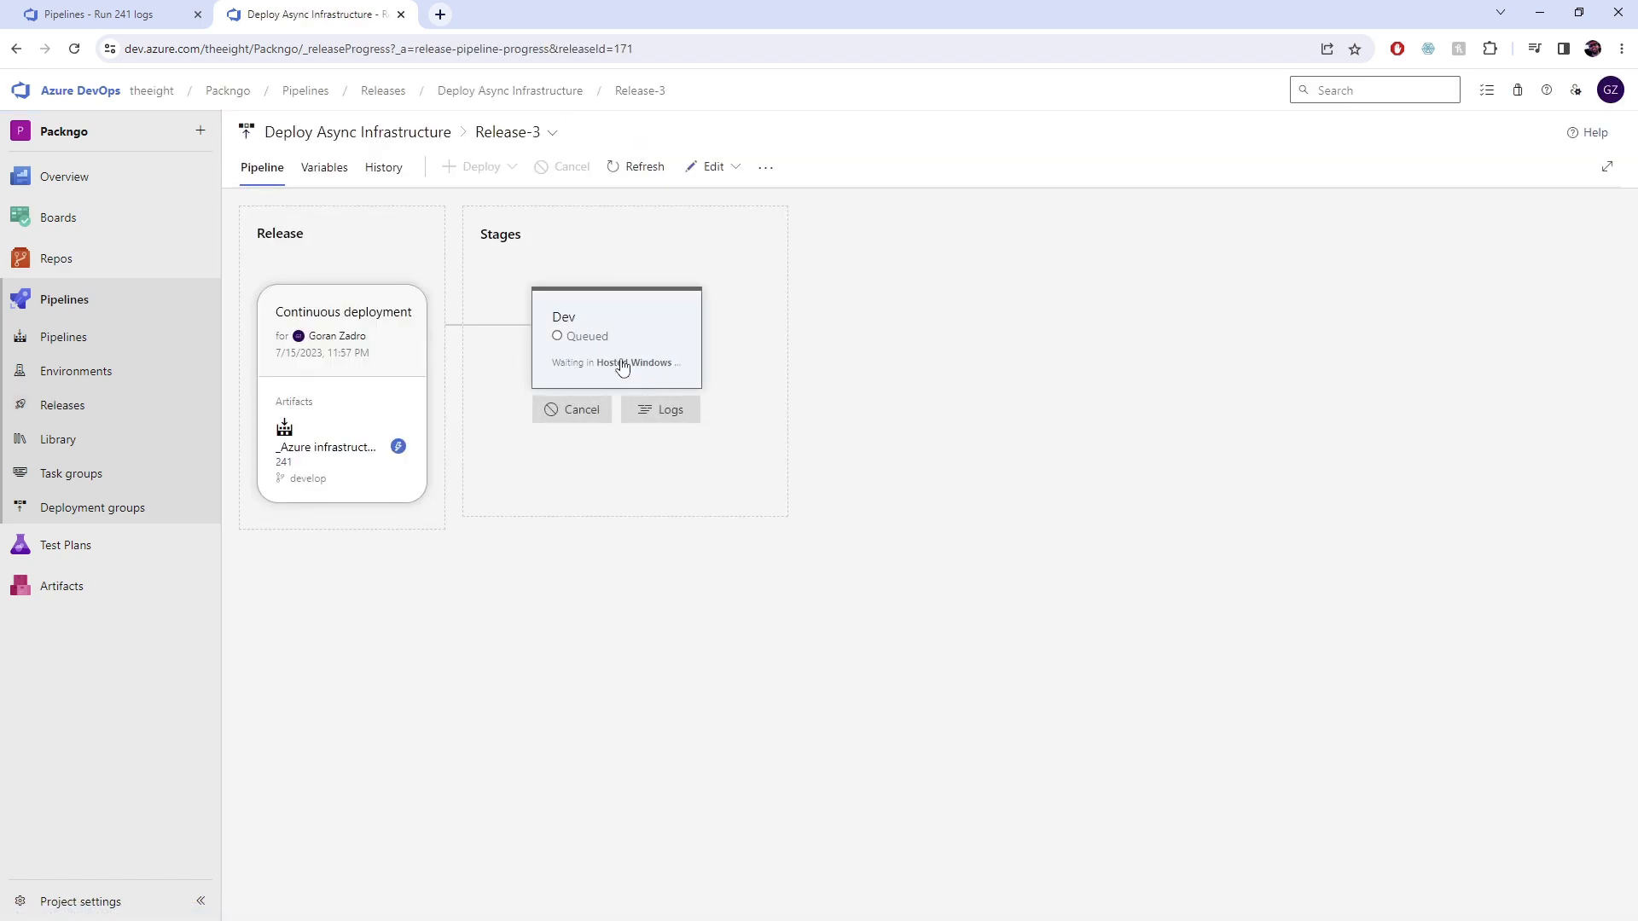
pyautogui.click(74, 7)
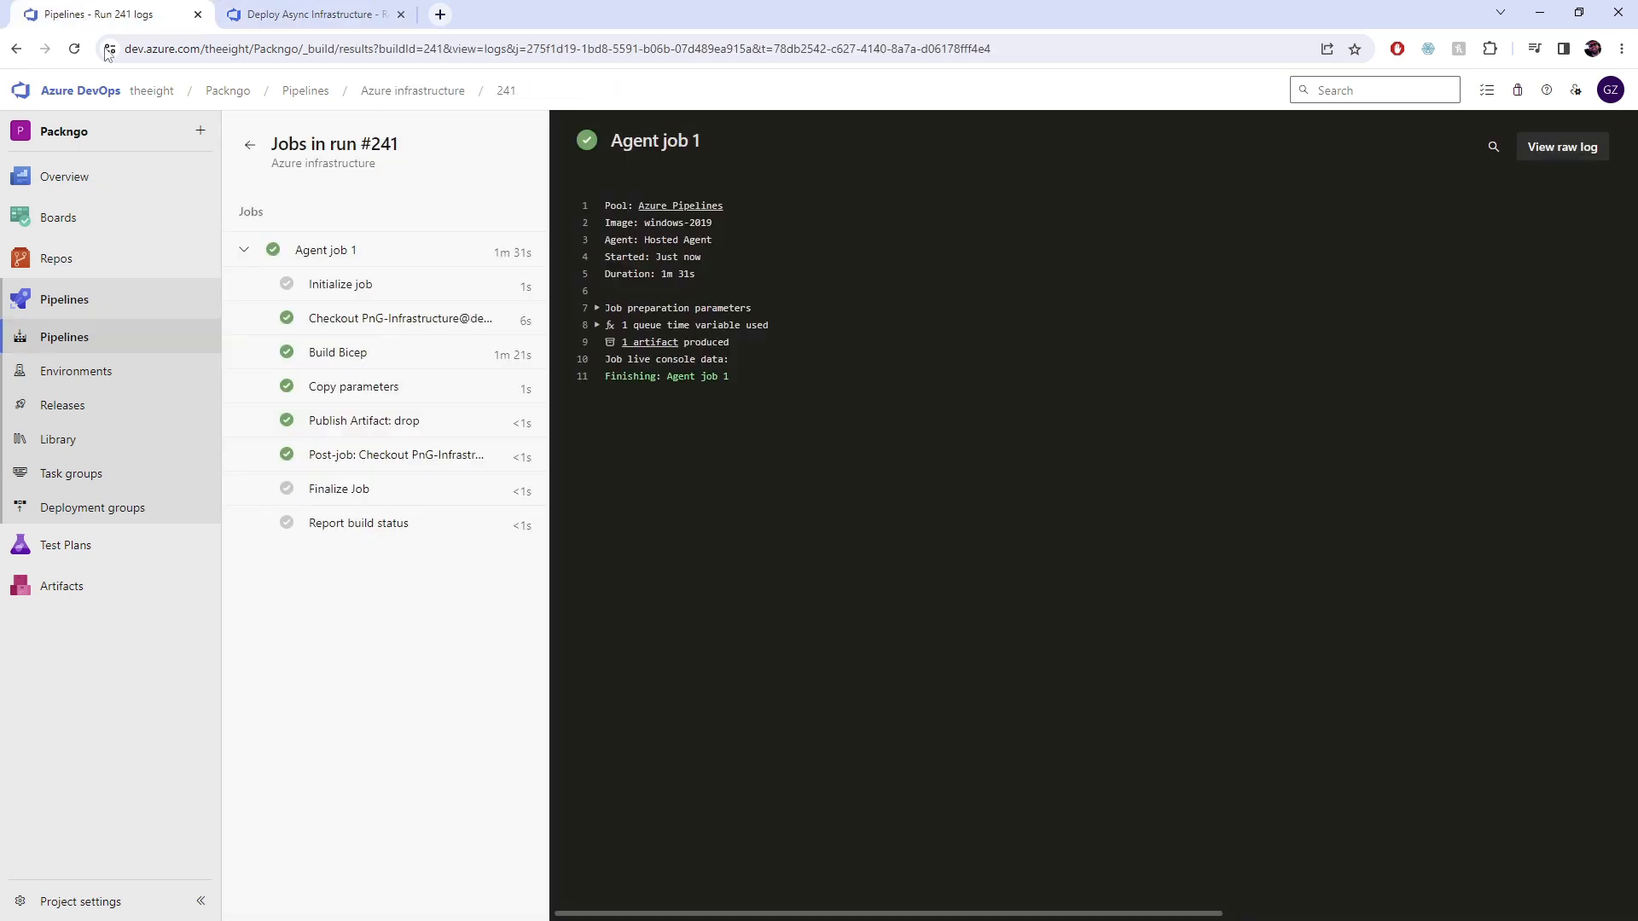
pyautogui.click(324, 8)
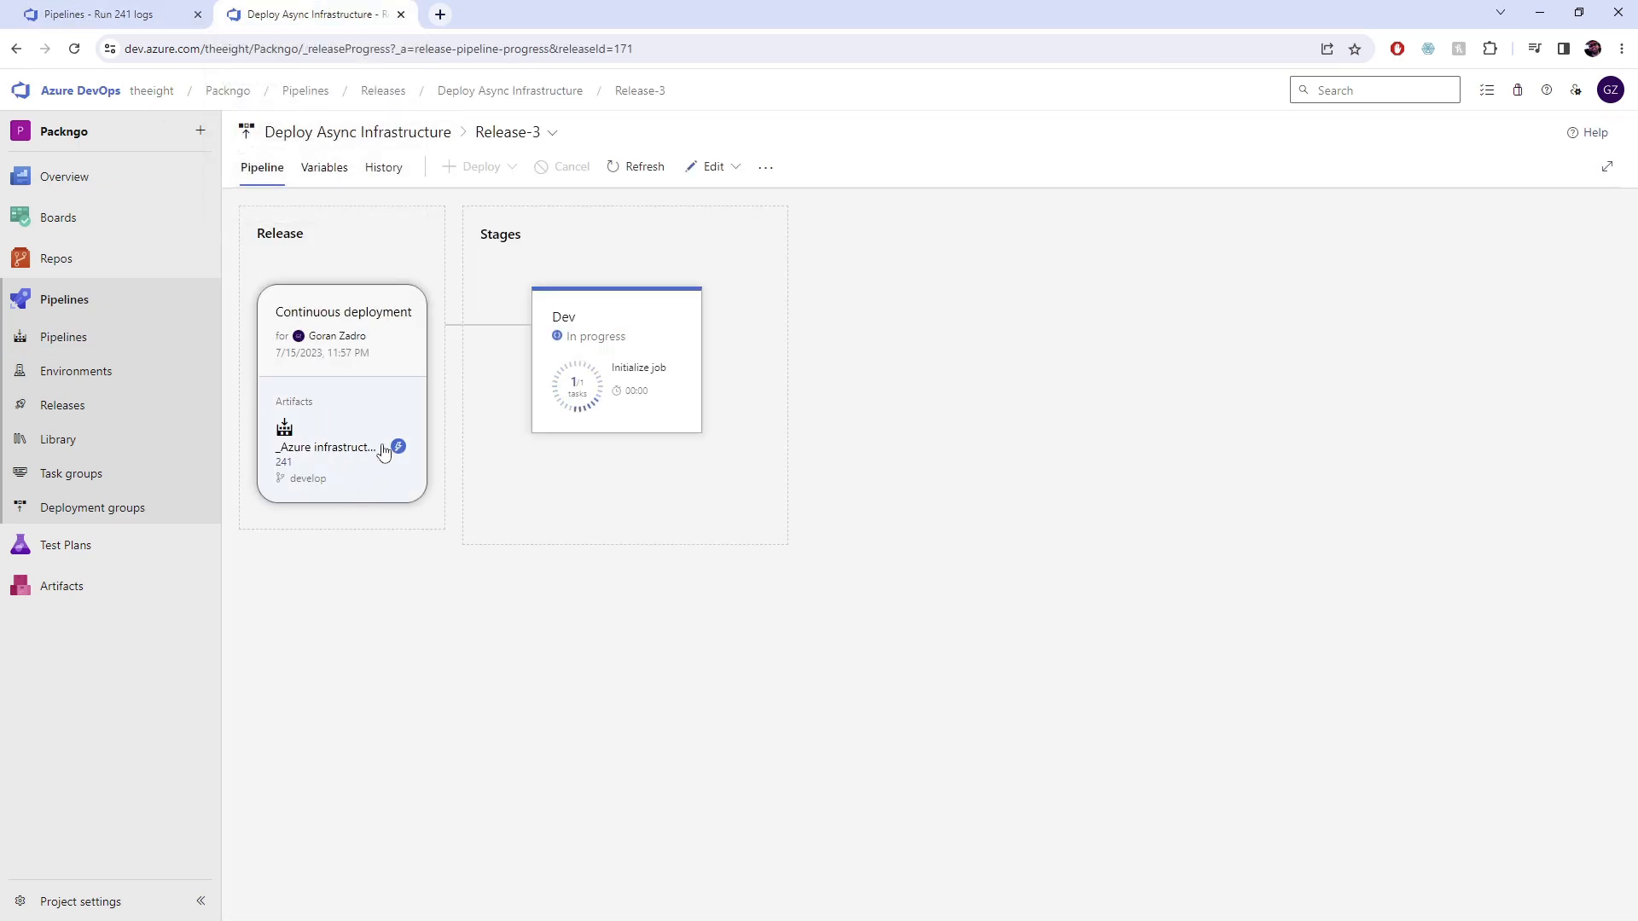
pyautogui.moveTo(633, 329)
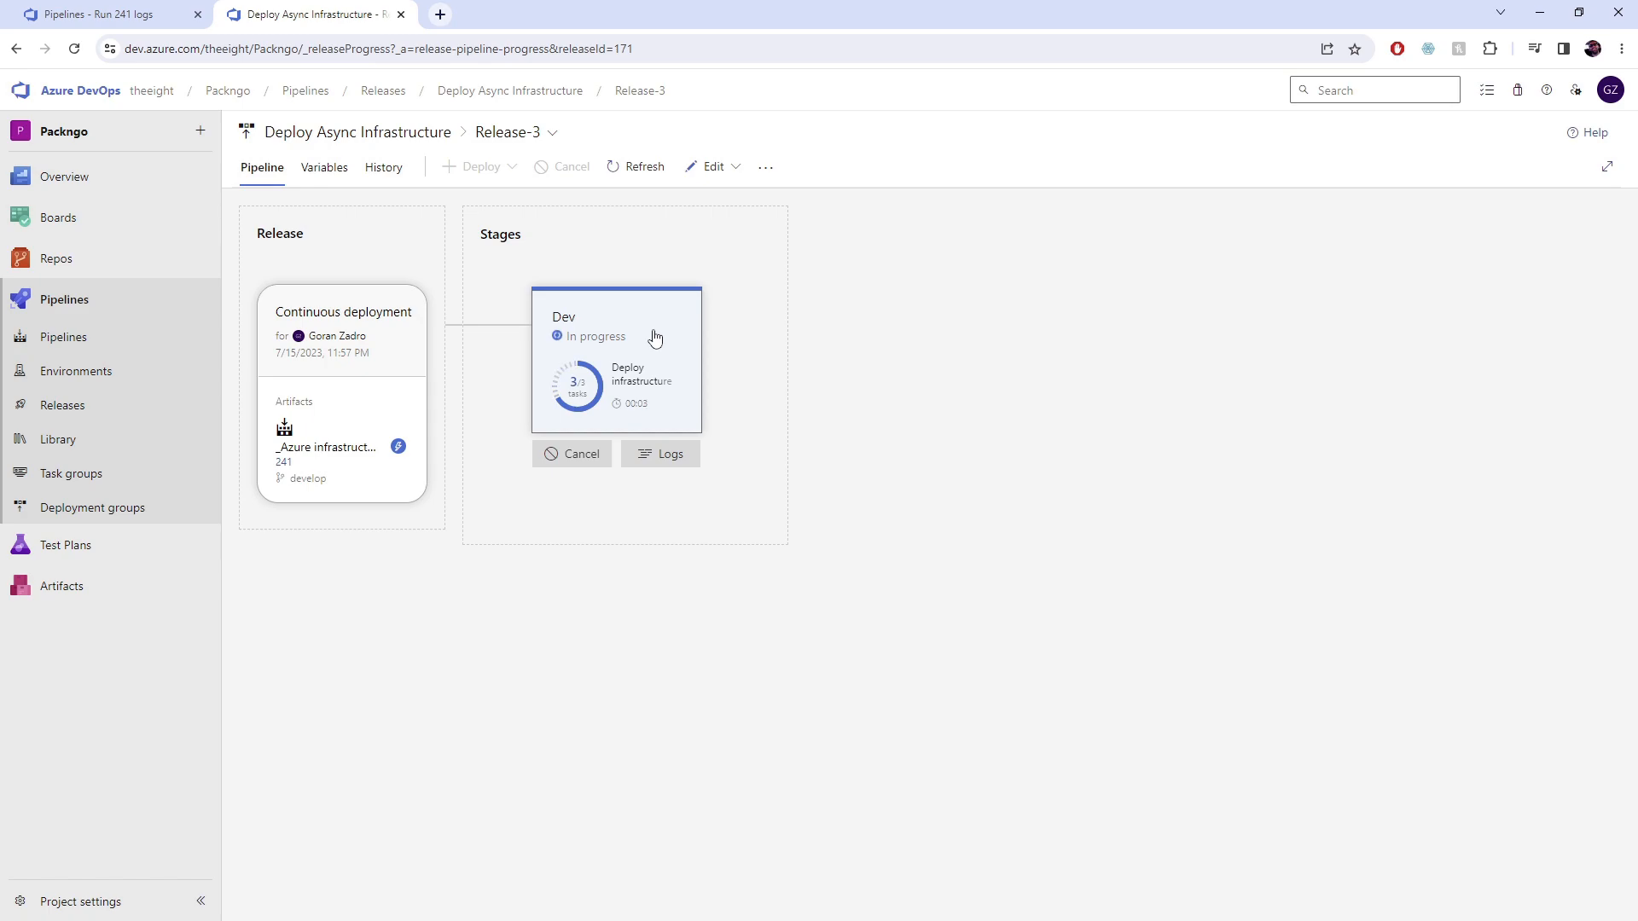
# - Open the release pipeline for editing and show the Dev stage's Deploy infrastructure task settings
pyautogui.click(714, 169)
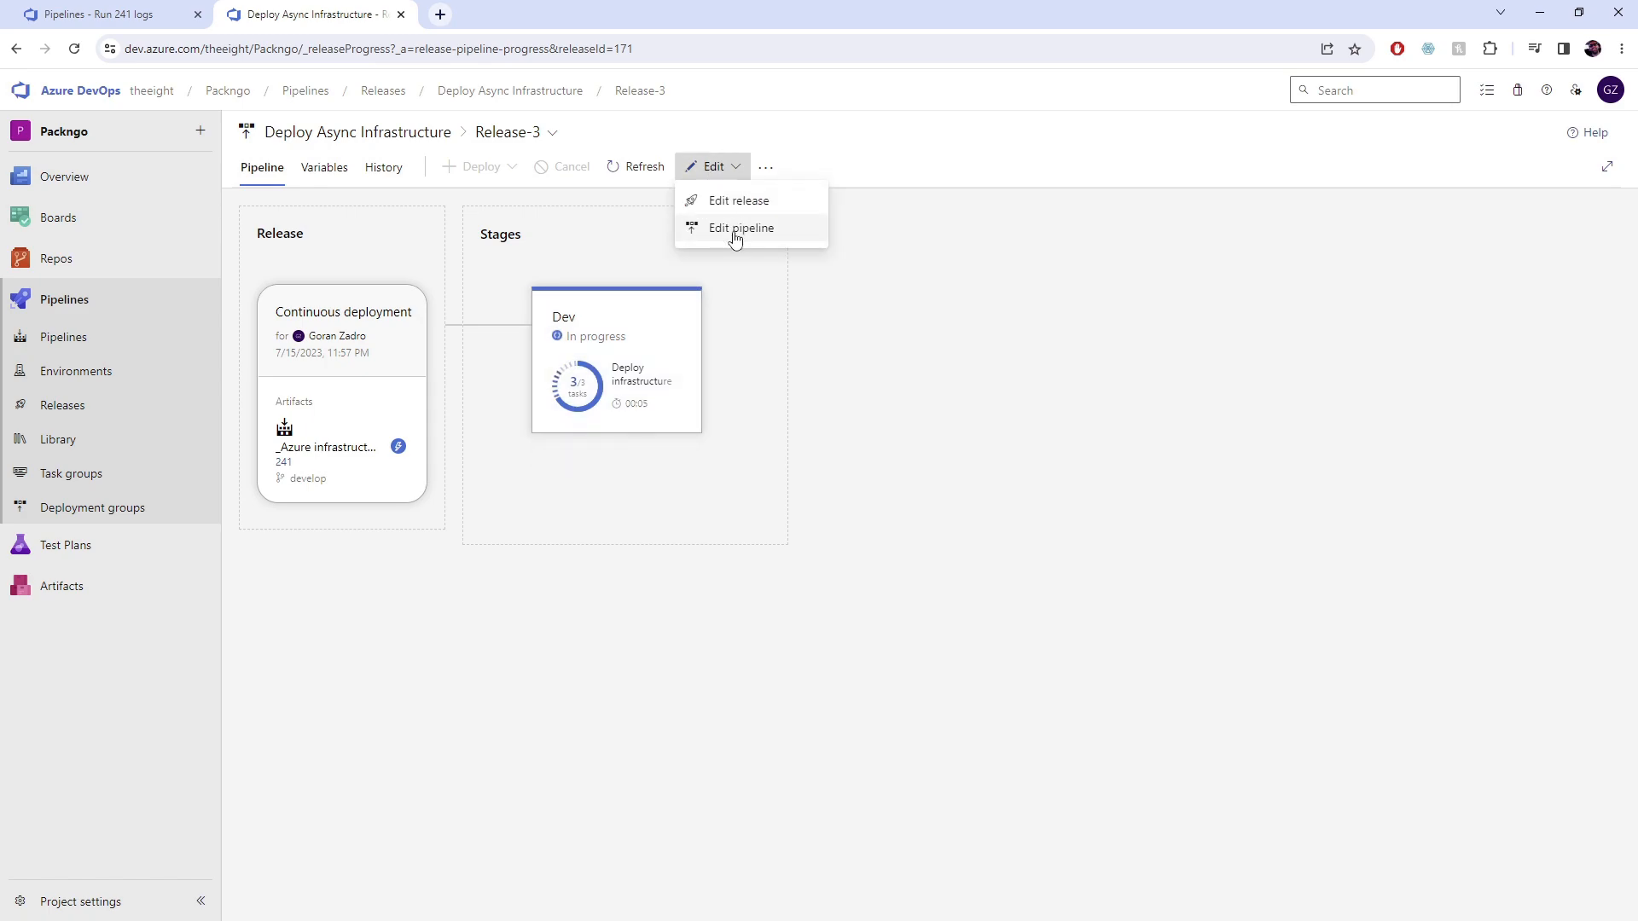
pyautogui.click(735, 228)
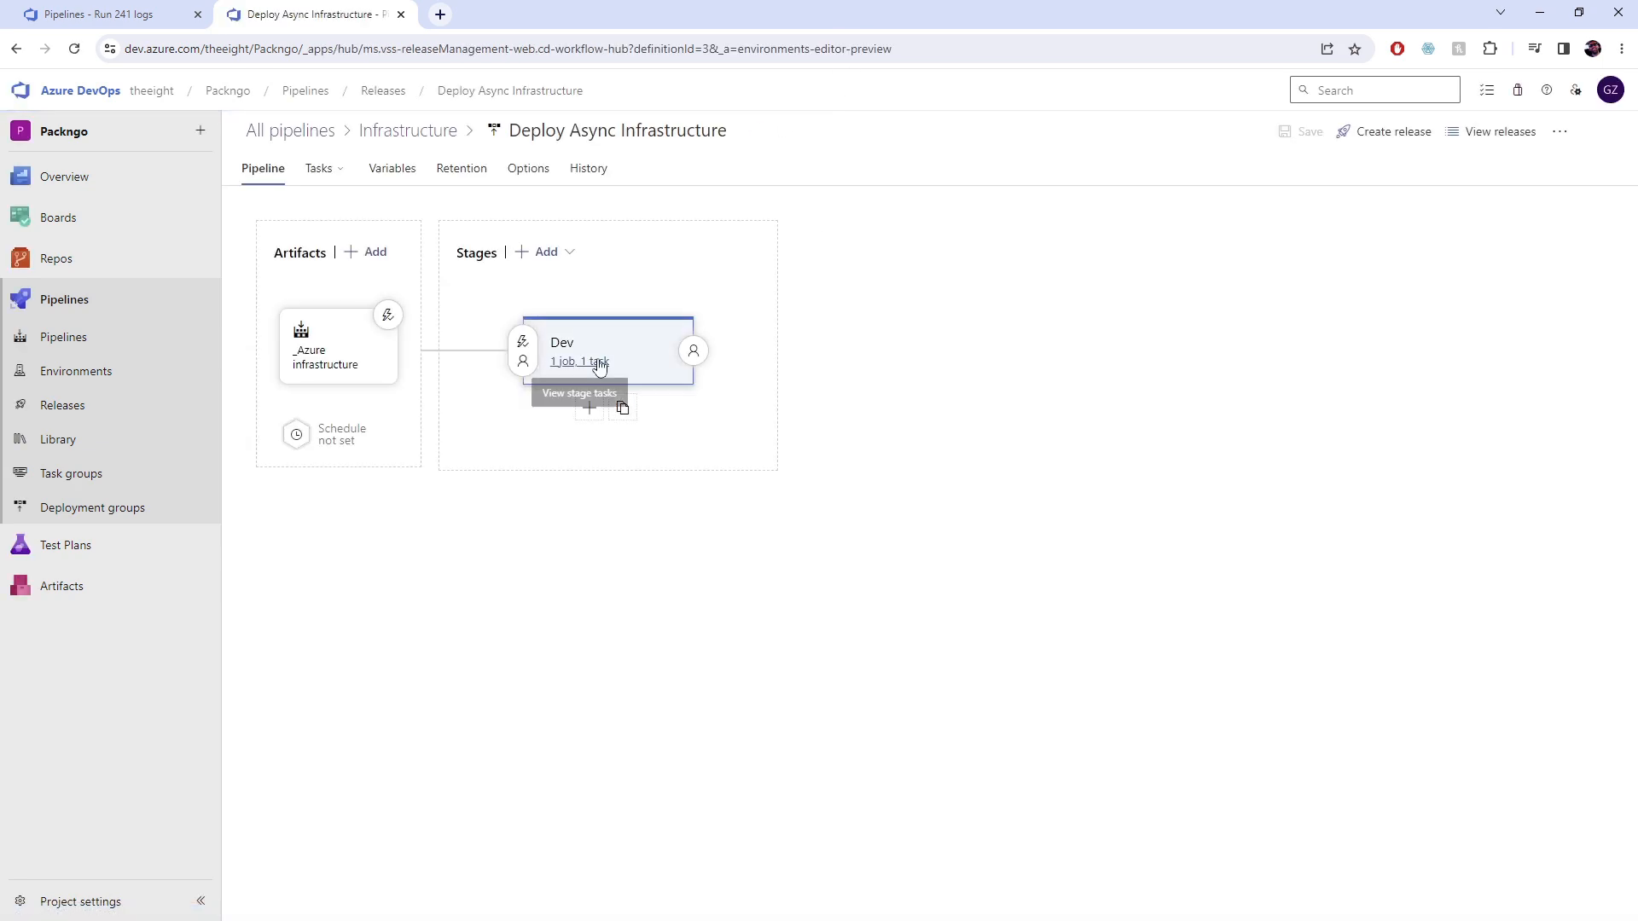
pyautogui.click(600, 367)
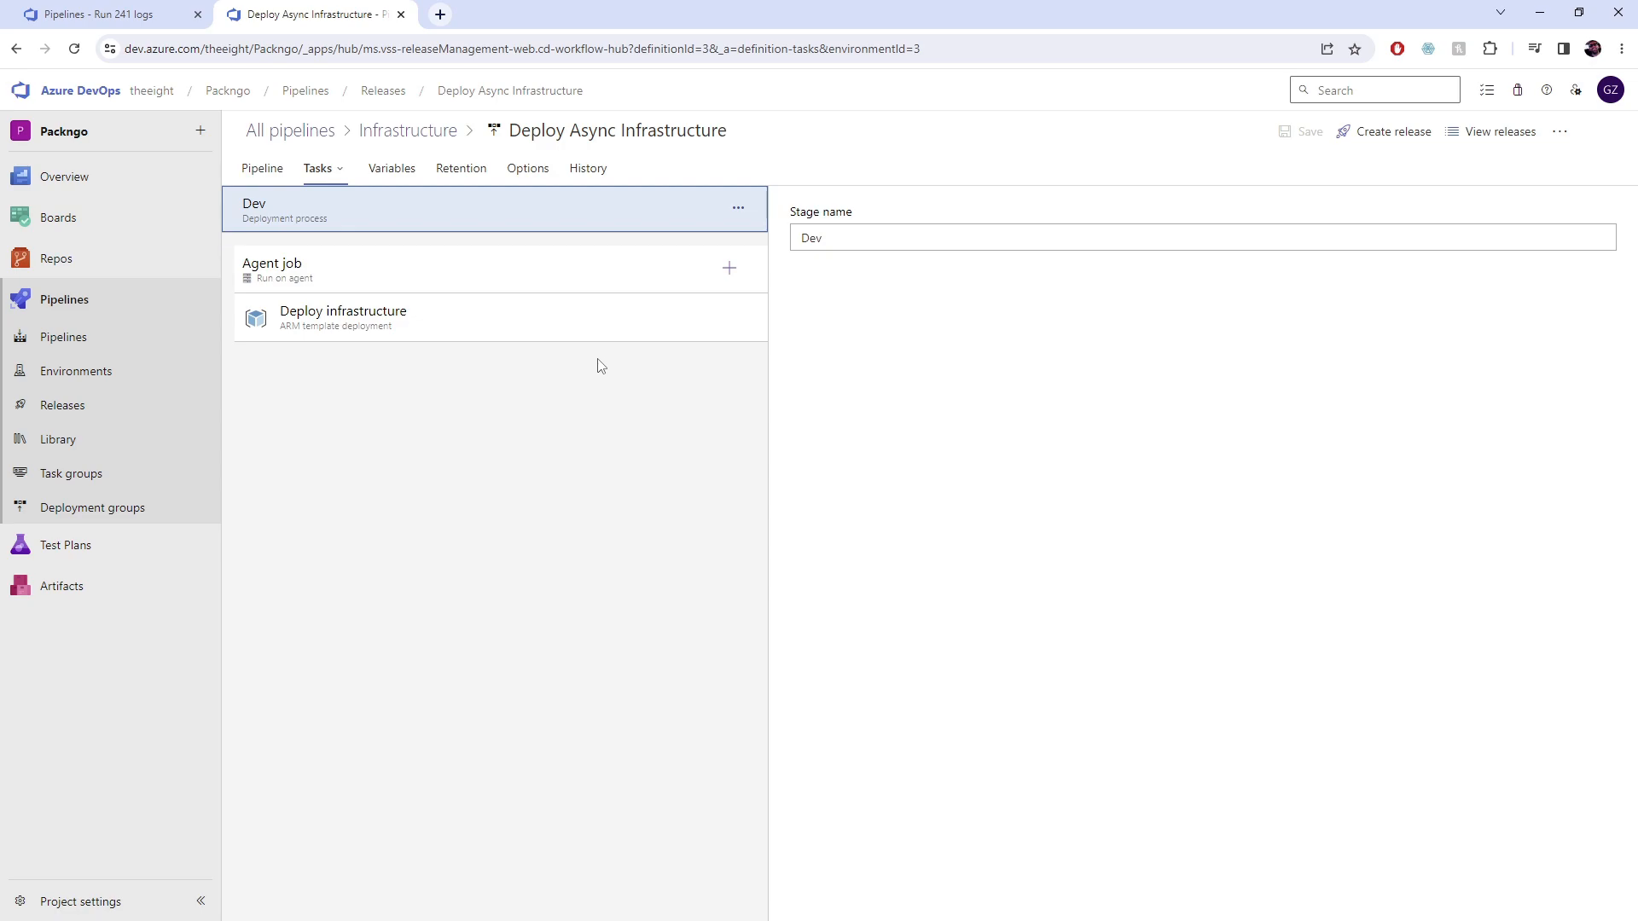
pyautogui.click(384, 332)
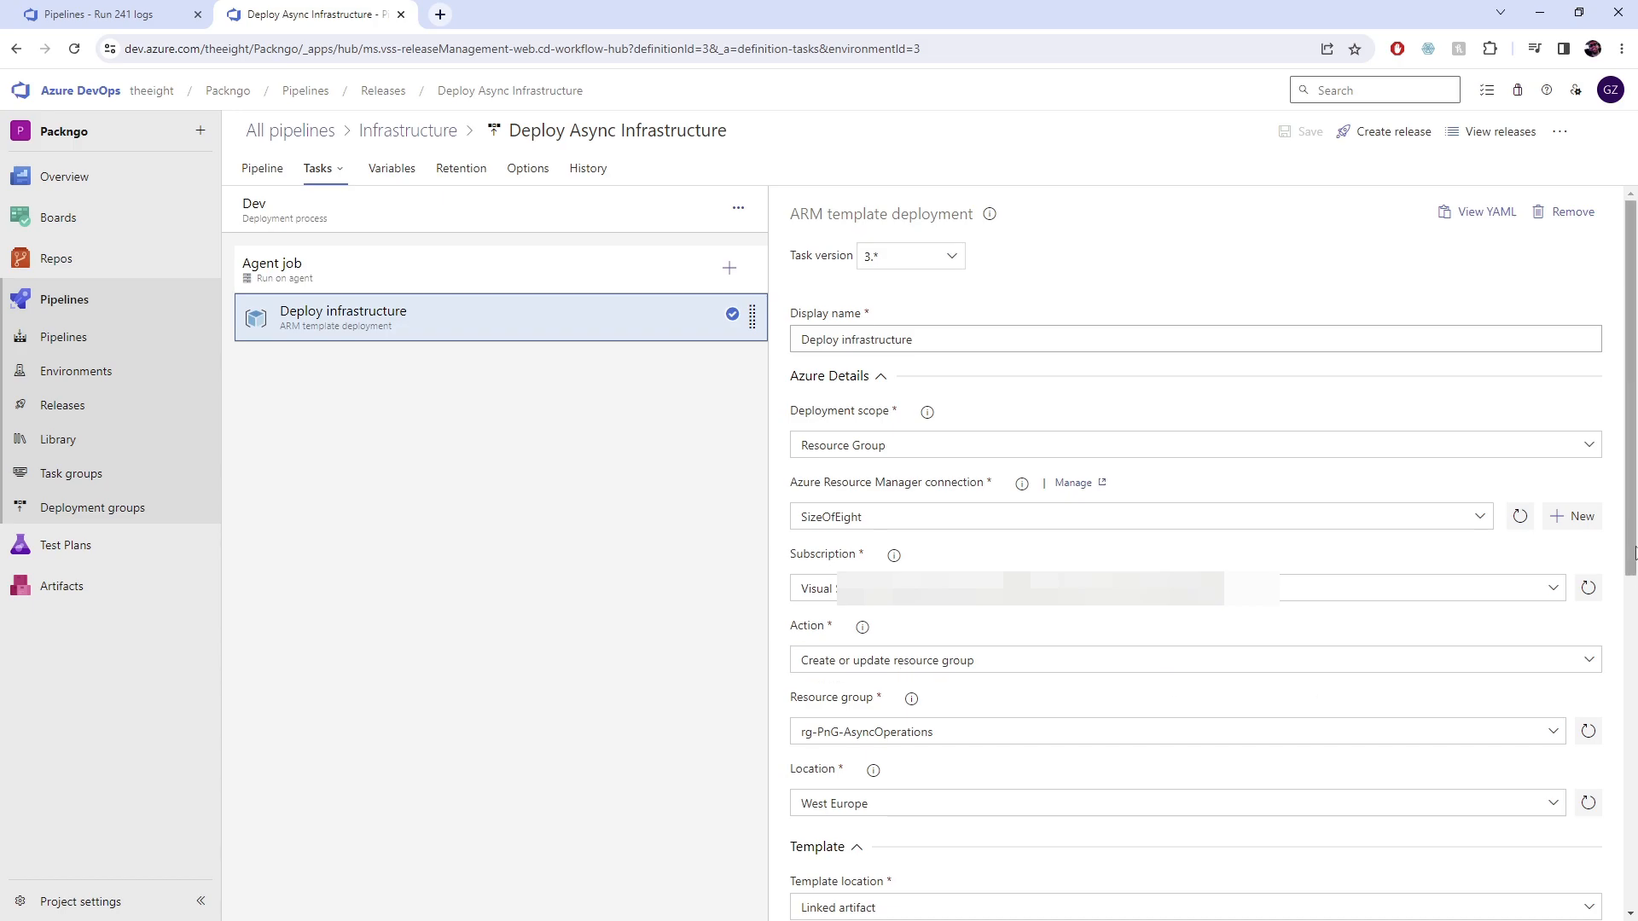
# - Review the Template settings of Deploy infrastructure and browse the files in the _Azure infrastructure build's drop artifact without changing the template
pyautogui.scroll(-5, 1632, 534)
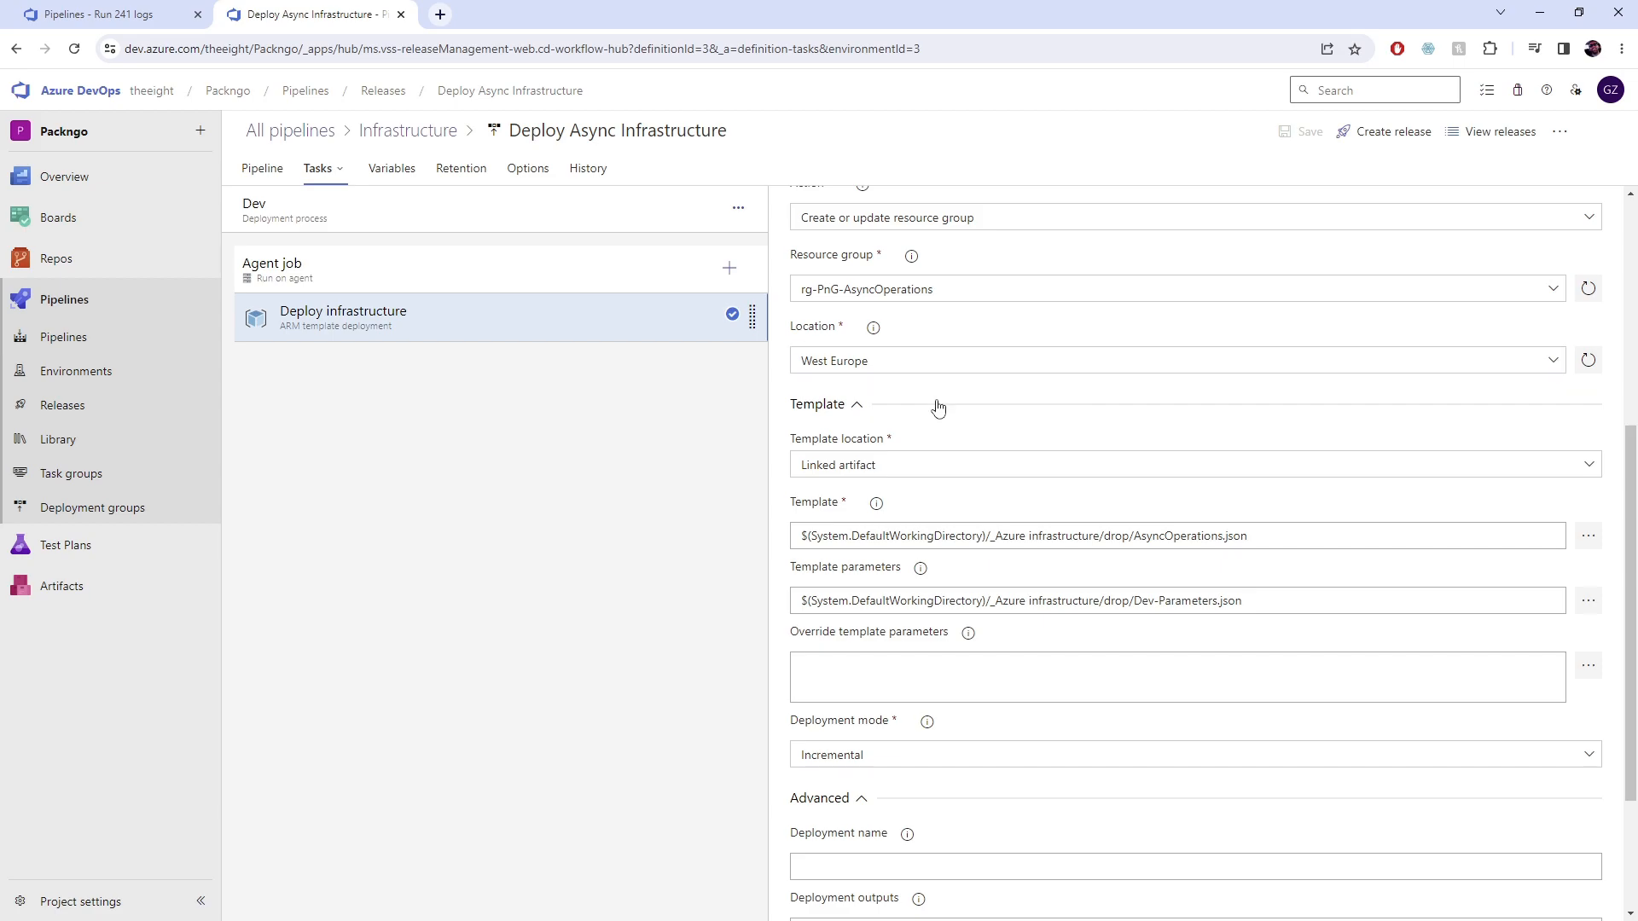
pyautogui.click(1000, 464)
pyautogui.click(920, 497)
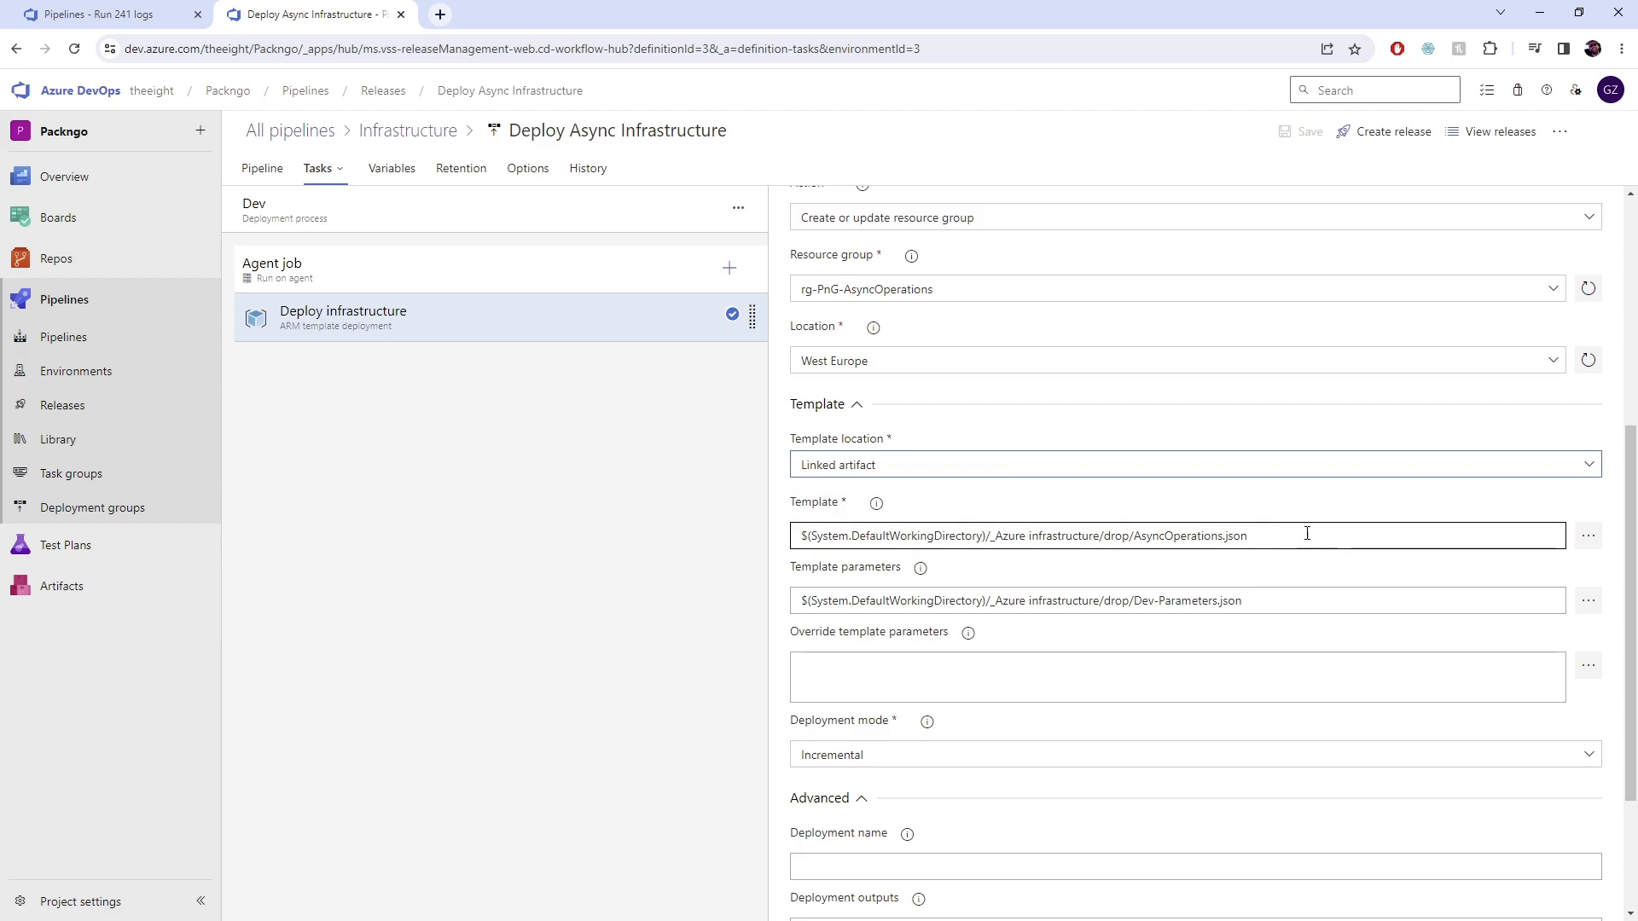
pyautogui.click(1588, 535)
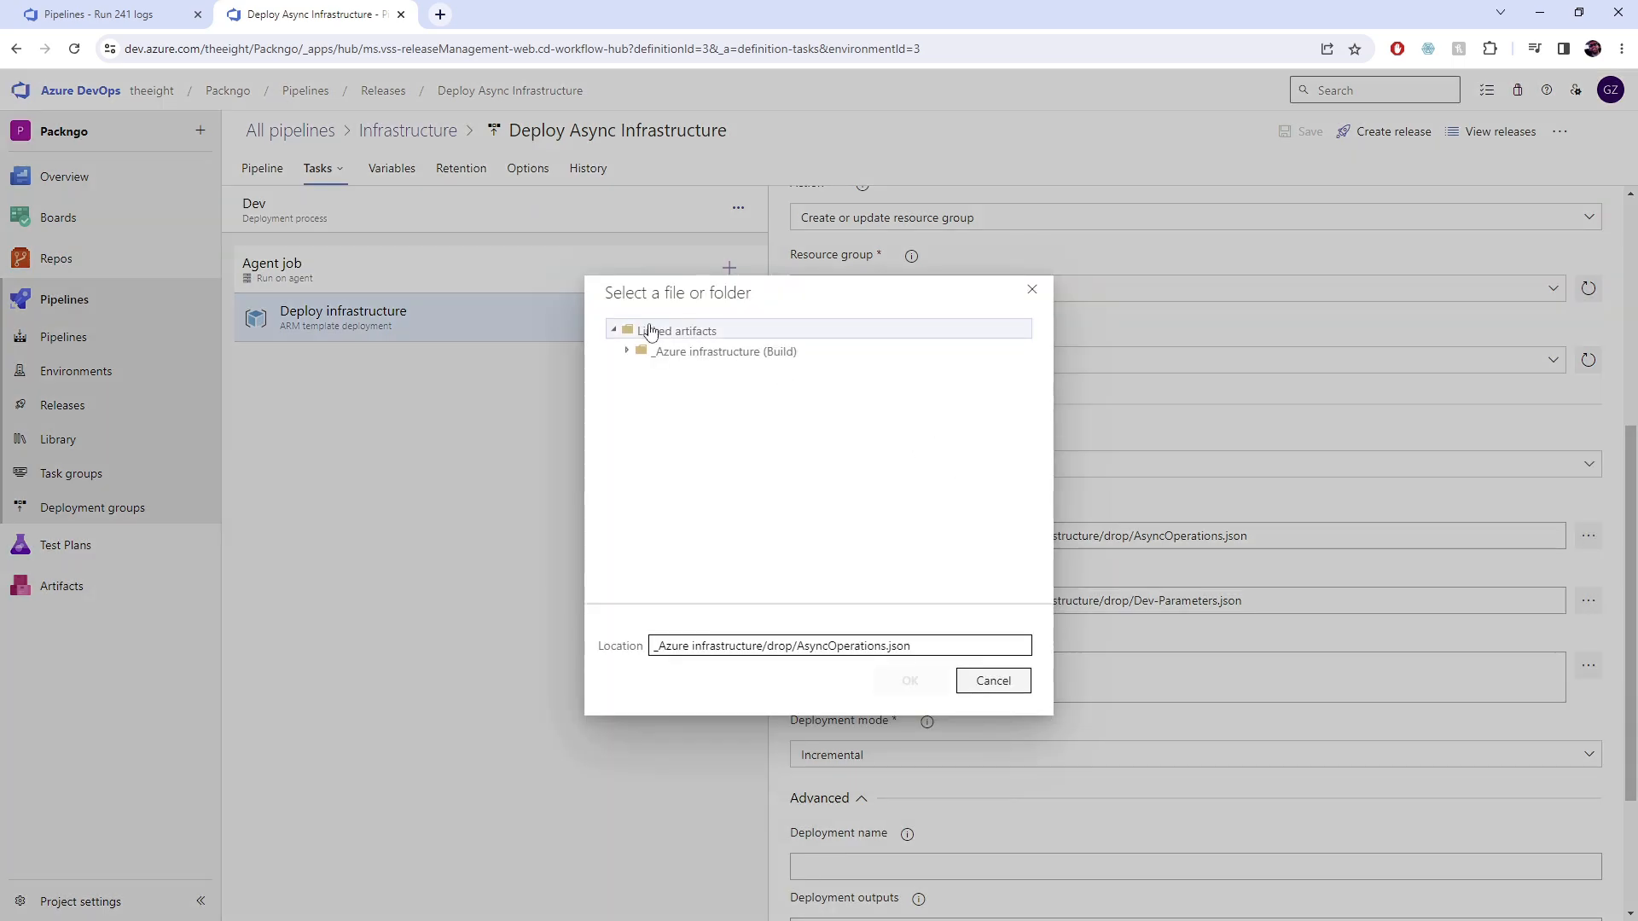
pyautogui.click(627, 352)
pyautogui.click(641, 372)
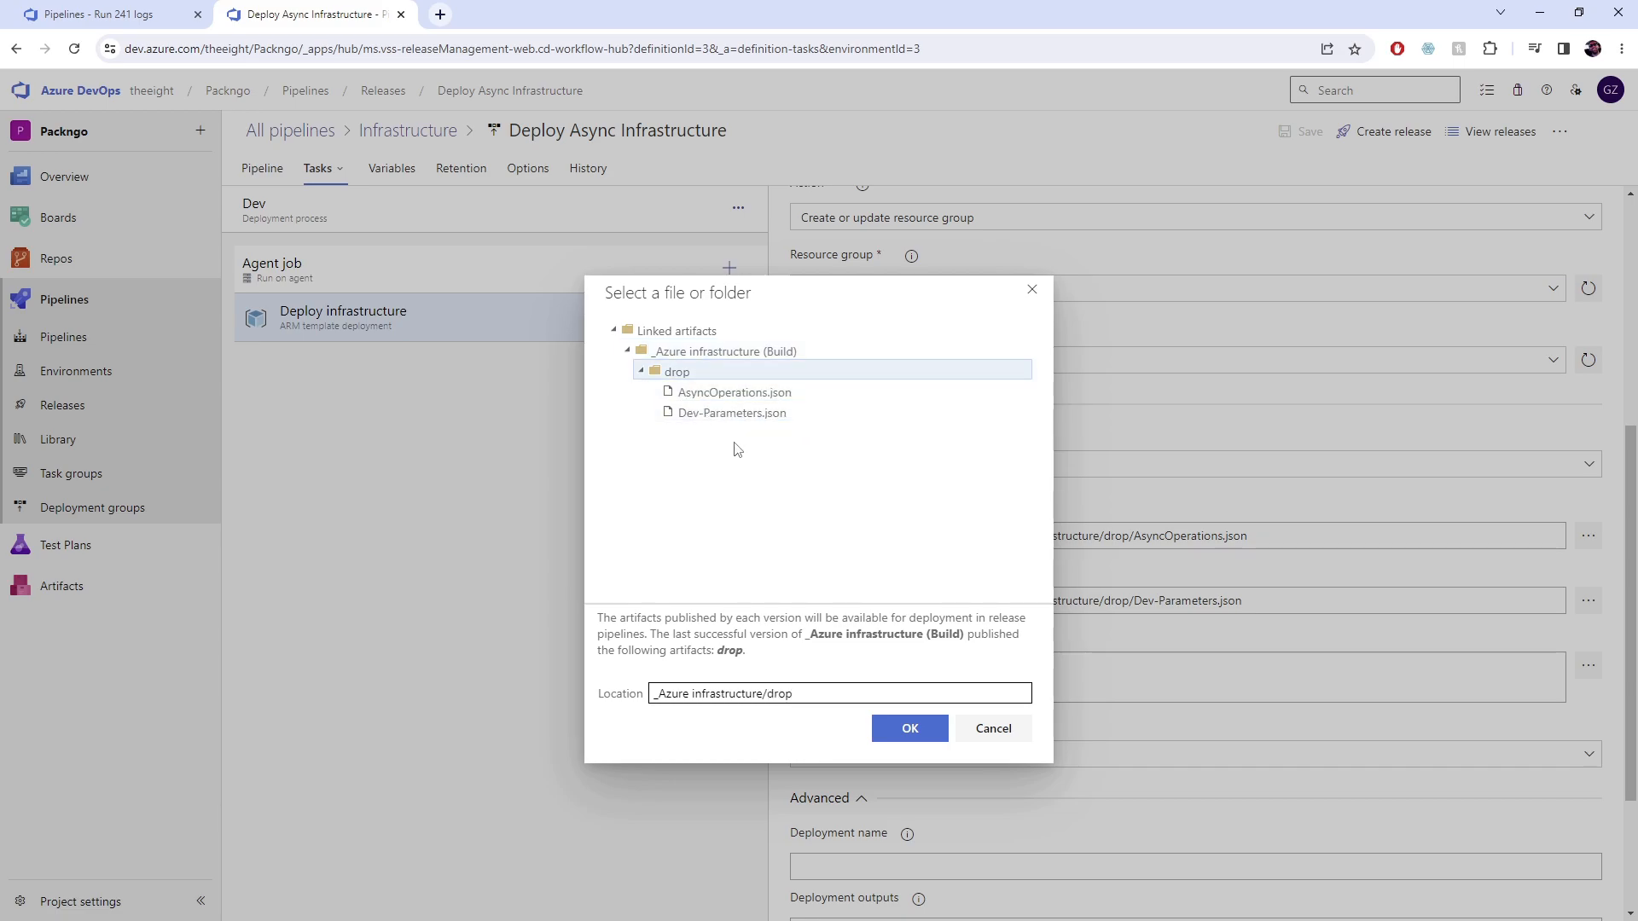
pyautogui.click(1017, 728)
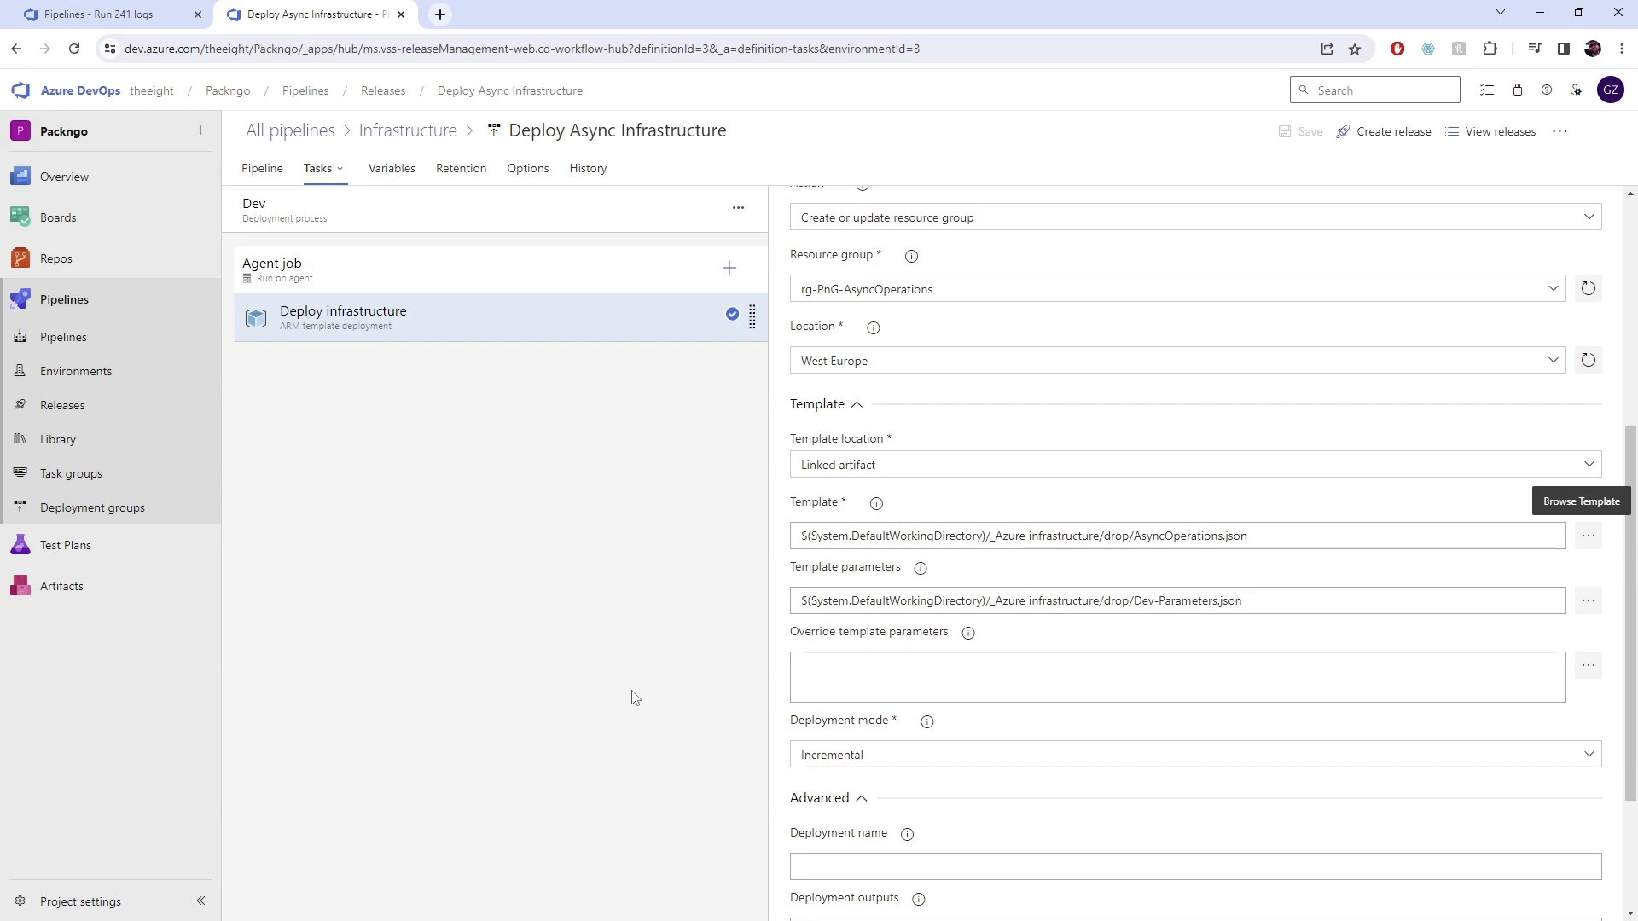
# - Check the Deployment mode options of the Deploy infrastructure task and its help information, keeping Incremental
pyautogui.click(850, 759)
pyautogui.click(631, 740)
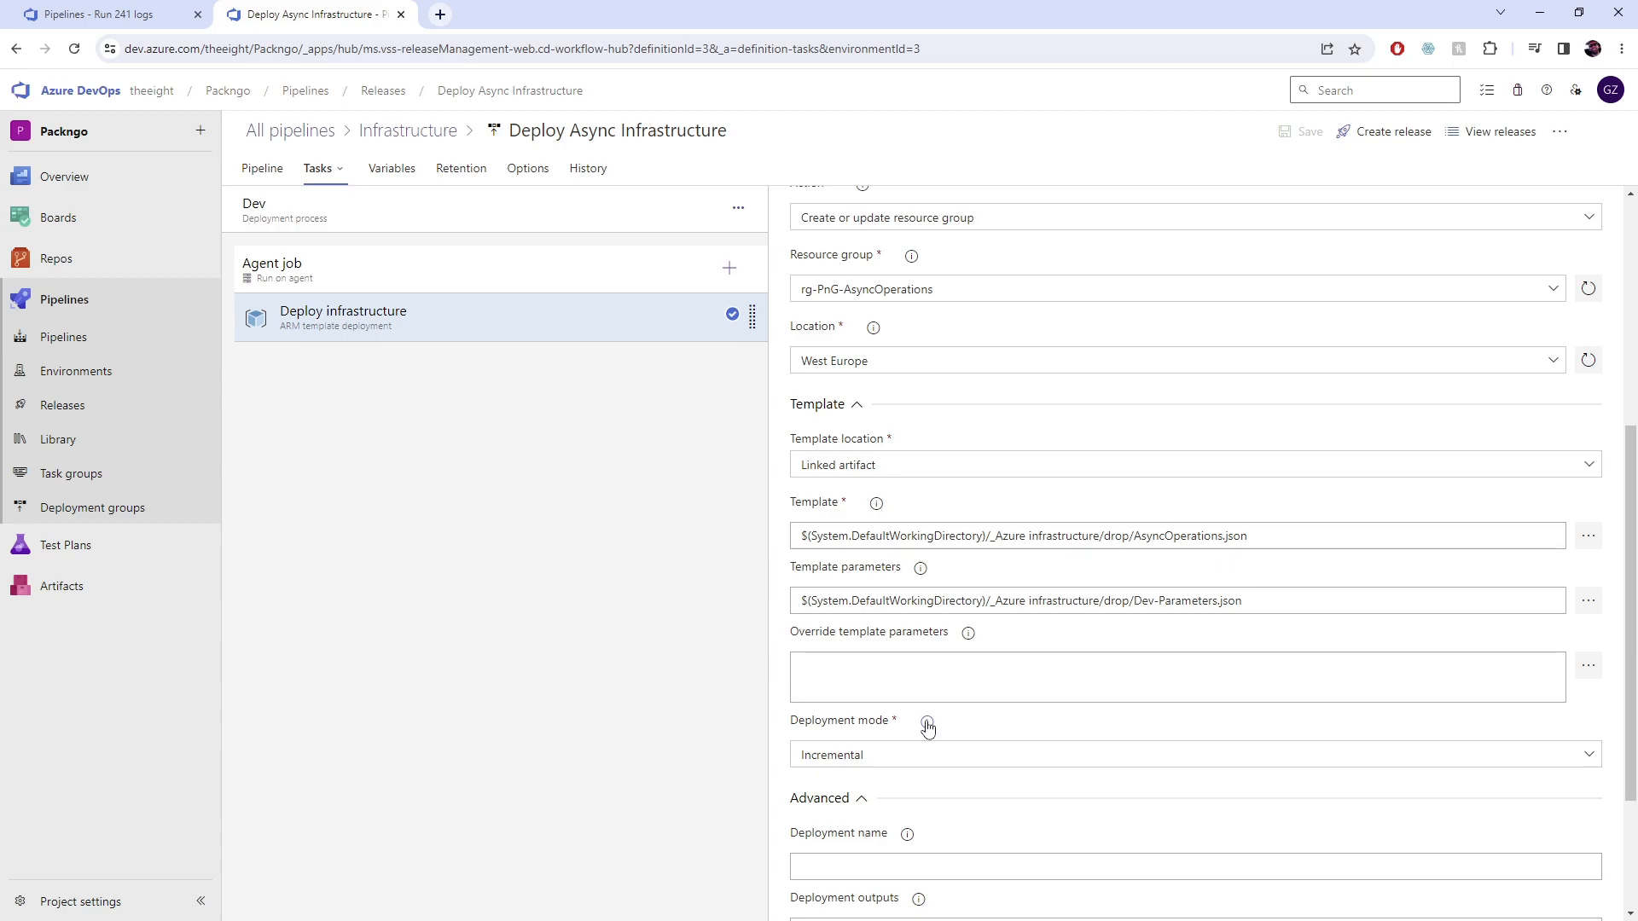
pyautogui.moveTo(927, 725)
# - Inspect the smtpPassword parameter in AsyncOperations.bicep and Dev-Parameters.json in Visual Studio Code, and return to the release pipeline
pyautogui.hotkey('alt', 'Tab')
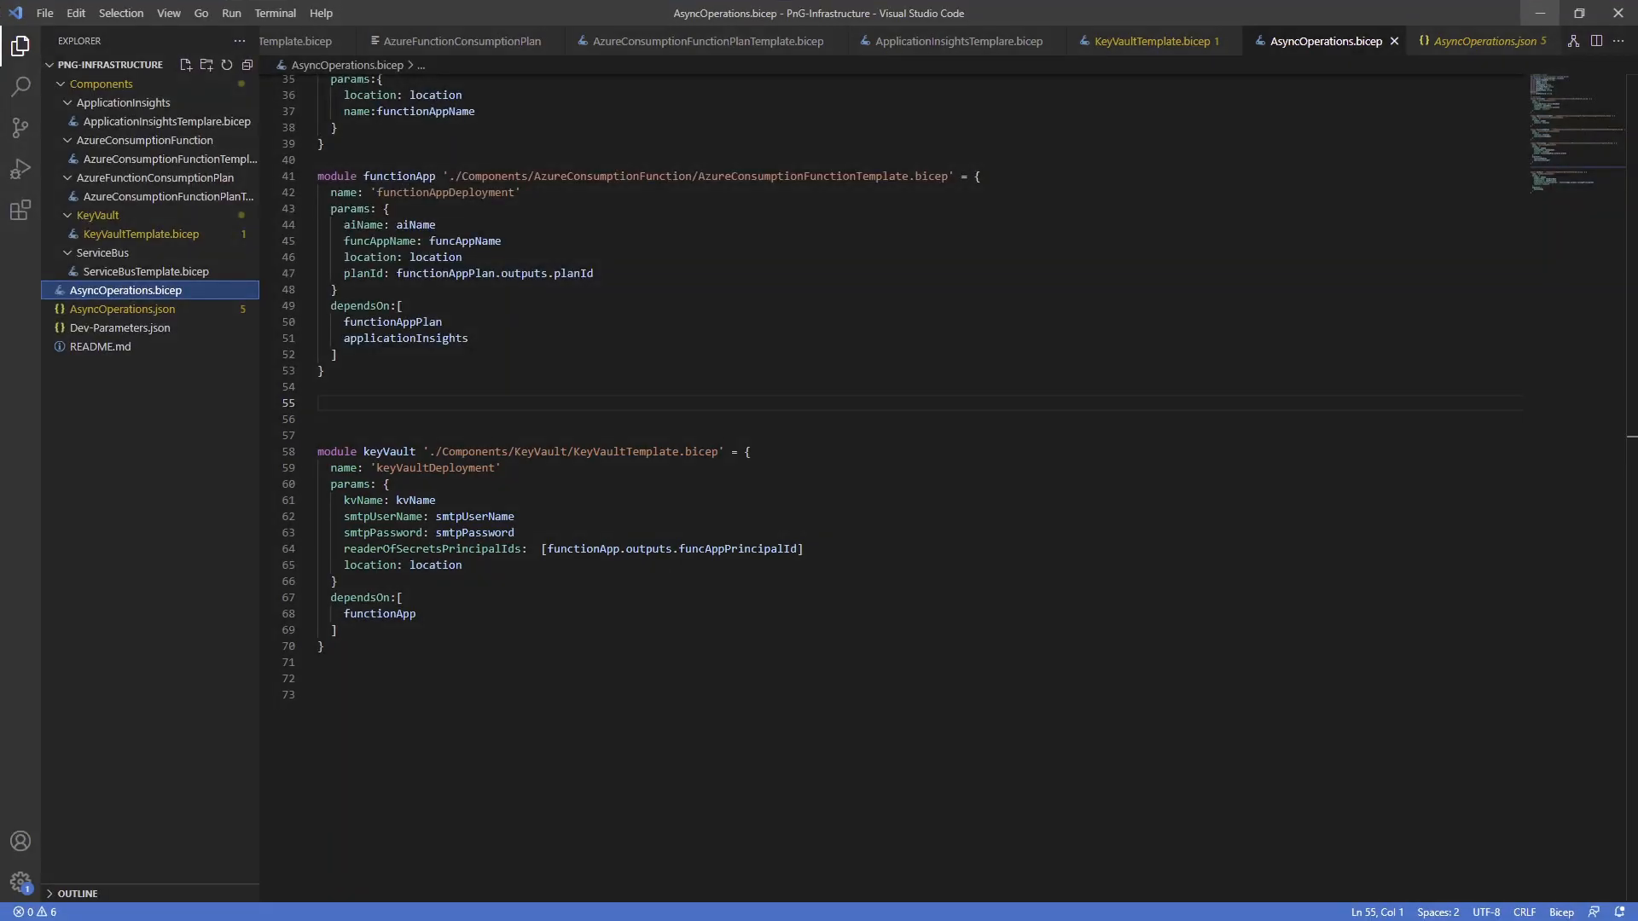
pyautogui.scroll(10, 670, 191)
pyautogui.moveTo(488, 260); pyautogui.dragTo(314, 259)
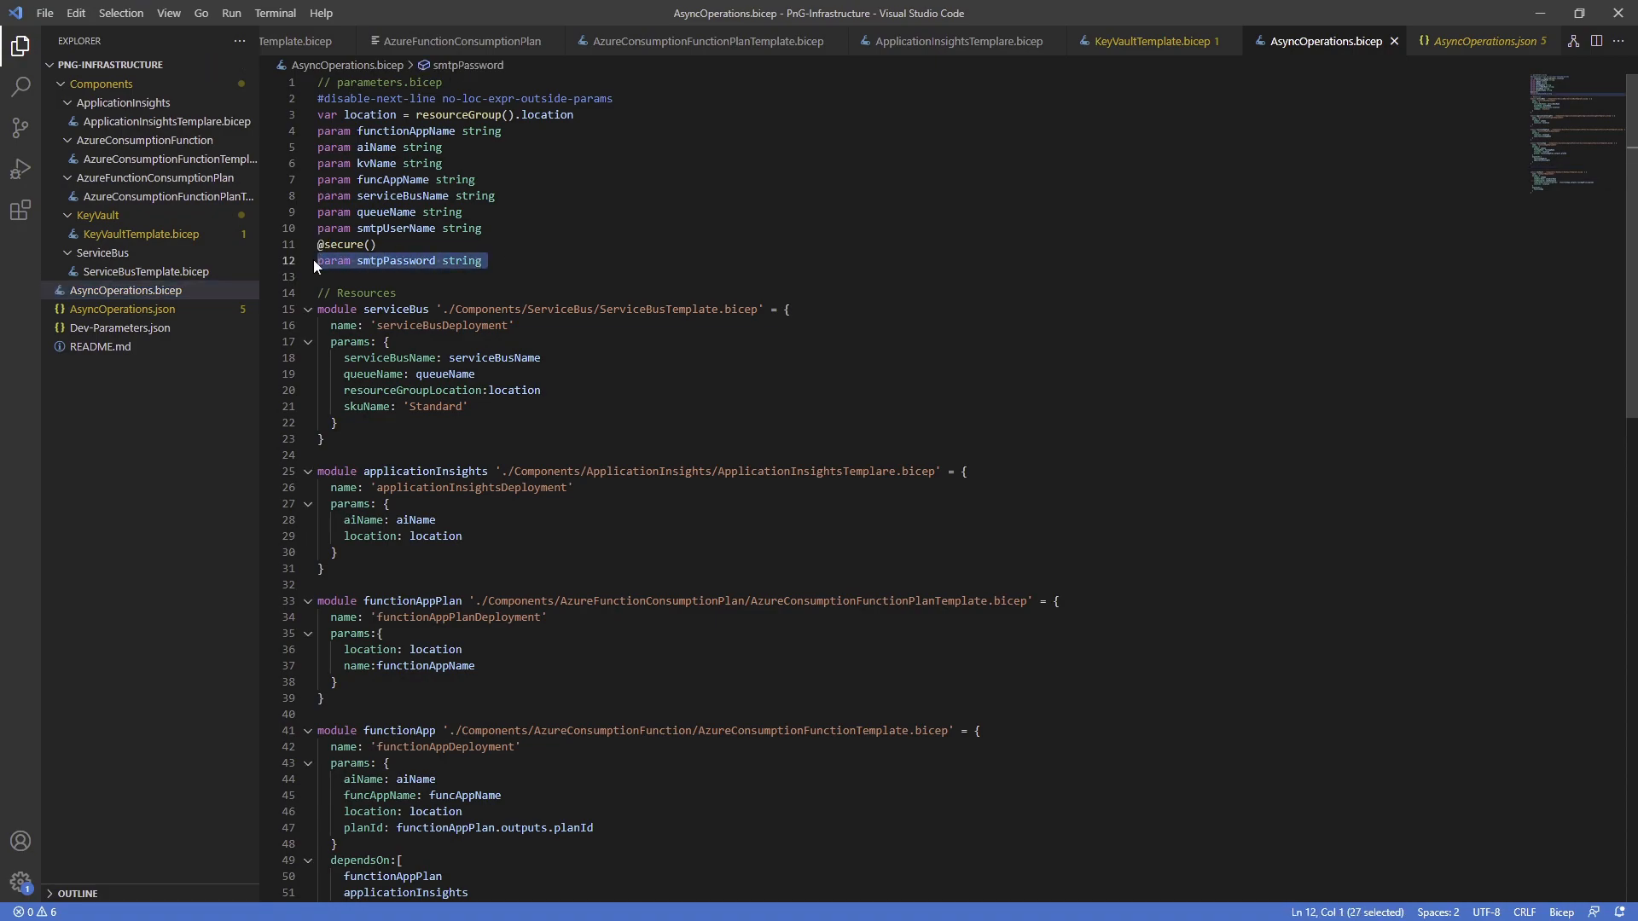
pyautogui.doubleClick(167, 330)
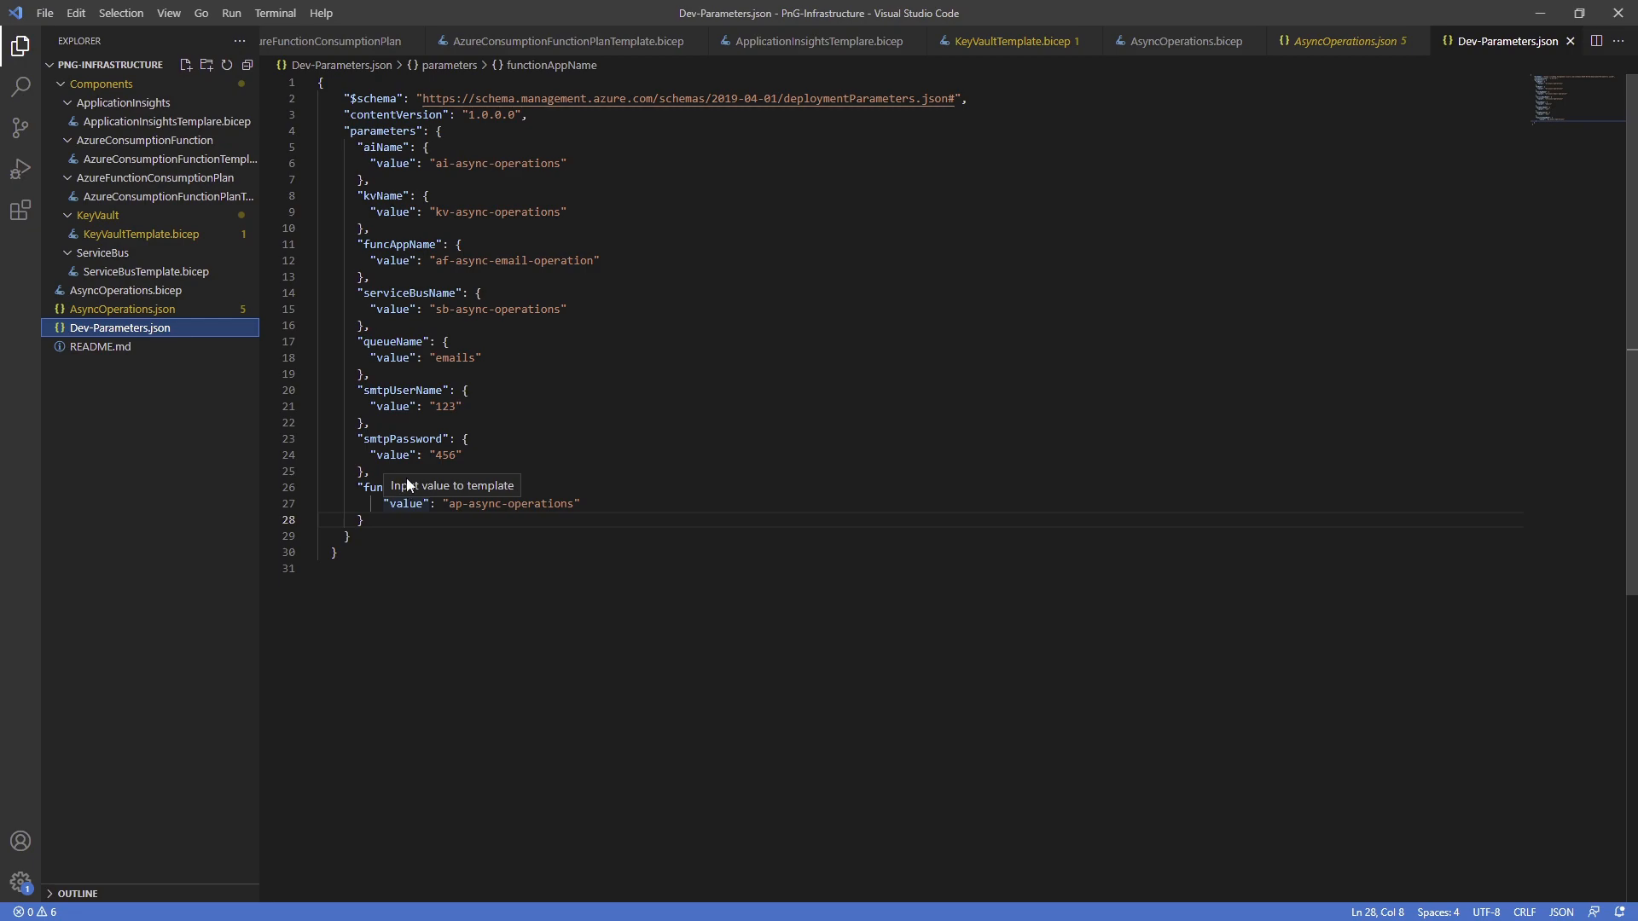
pyautogui.doubleClick(446, 455)
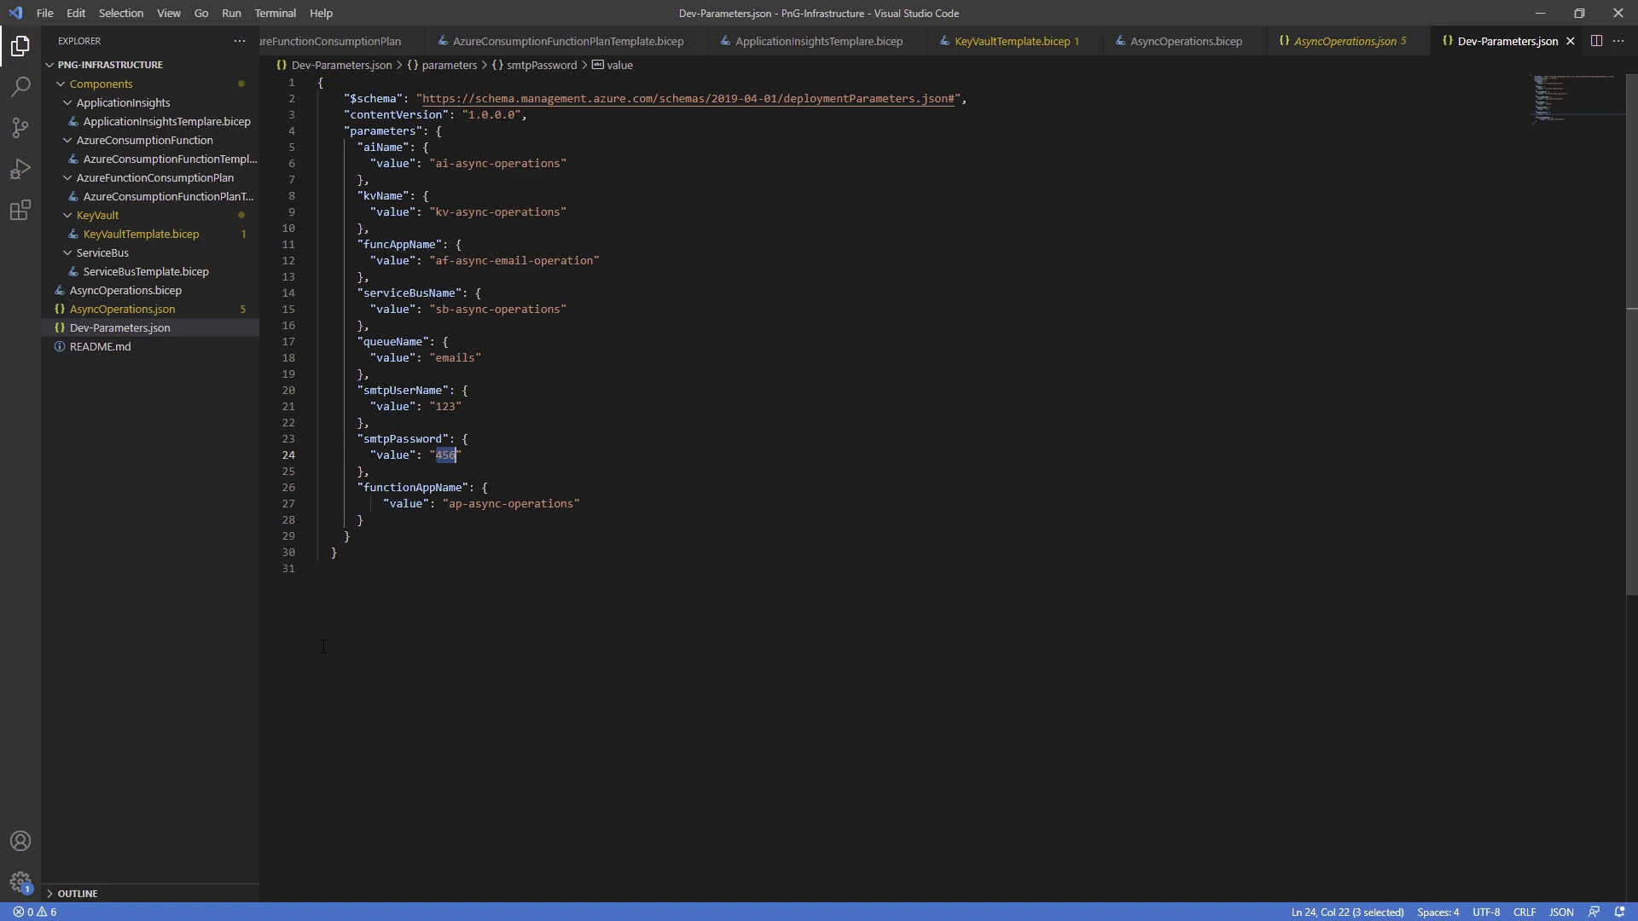
pyautogui.click(1537, 13)
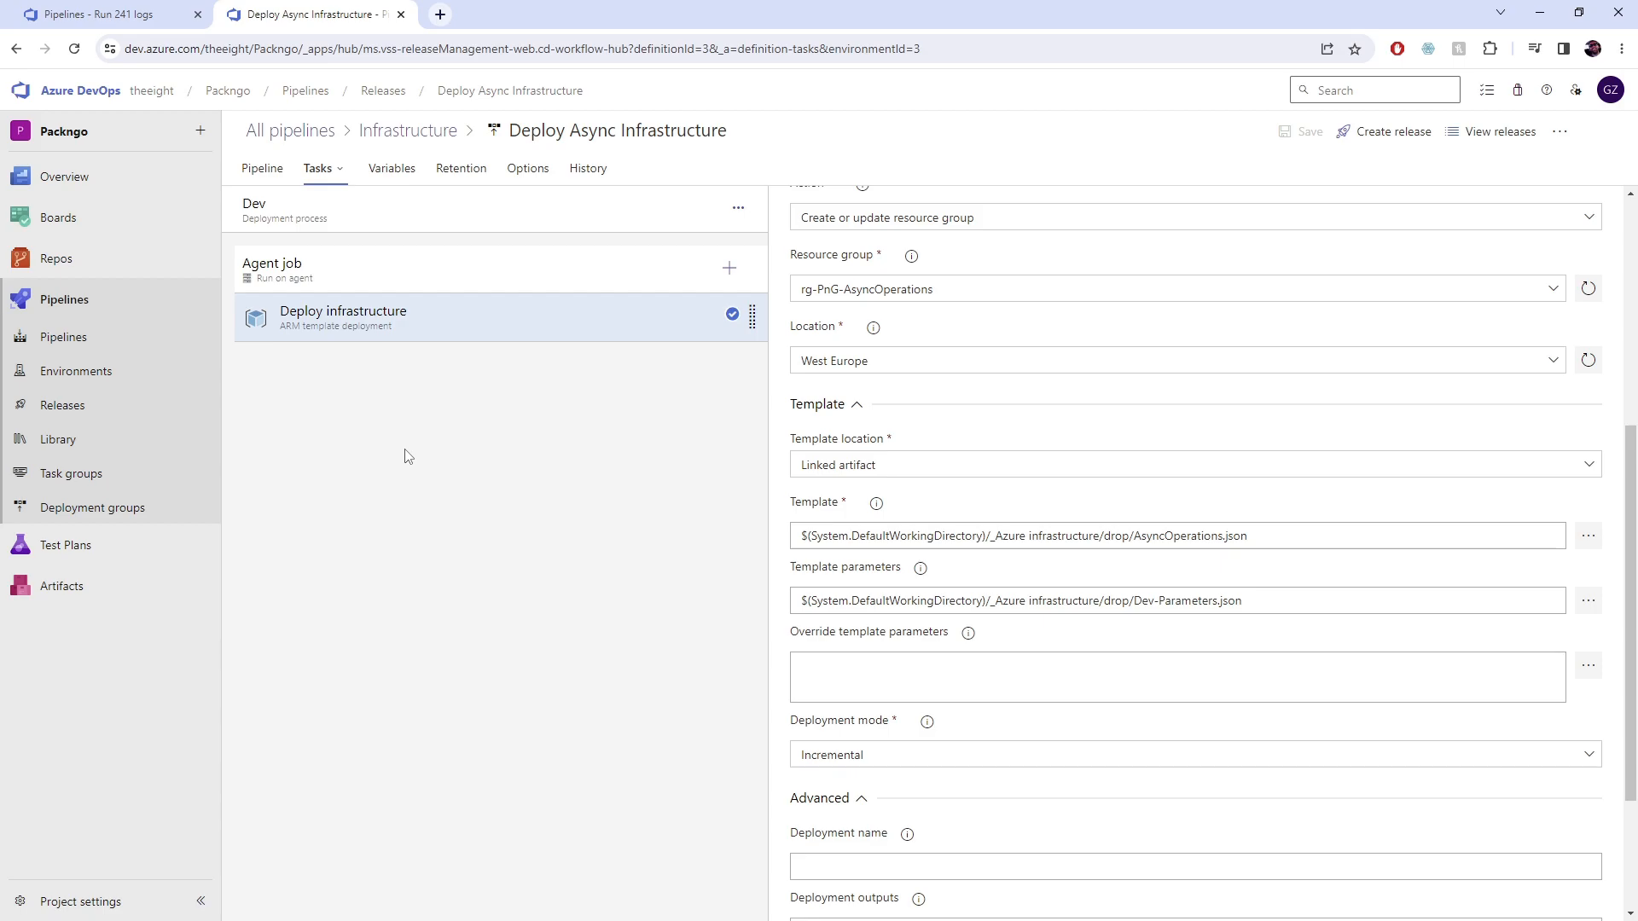
# - Add an Azure Key Vault task before Deploy infrastructure in the Agent job, and remove it again
pyautogui.click(718, 273)
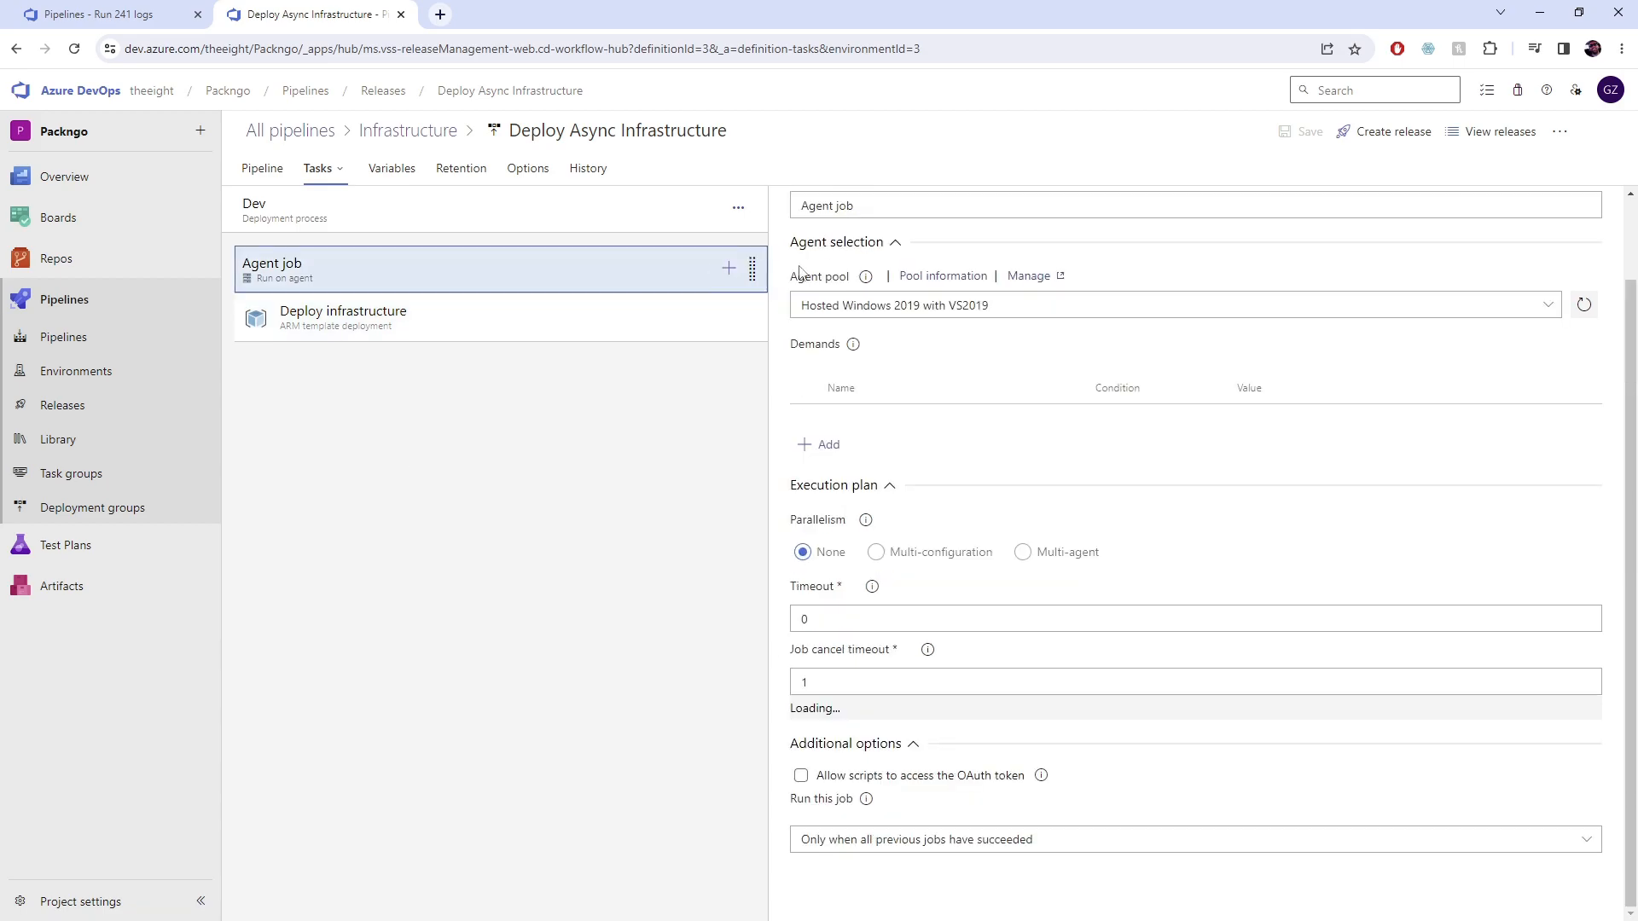
pyautogui.click(734, 271)
pyautogui.write('key')
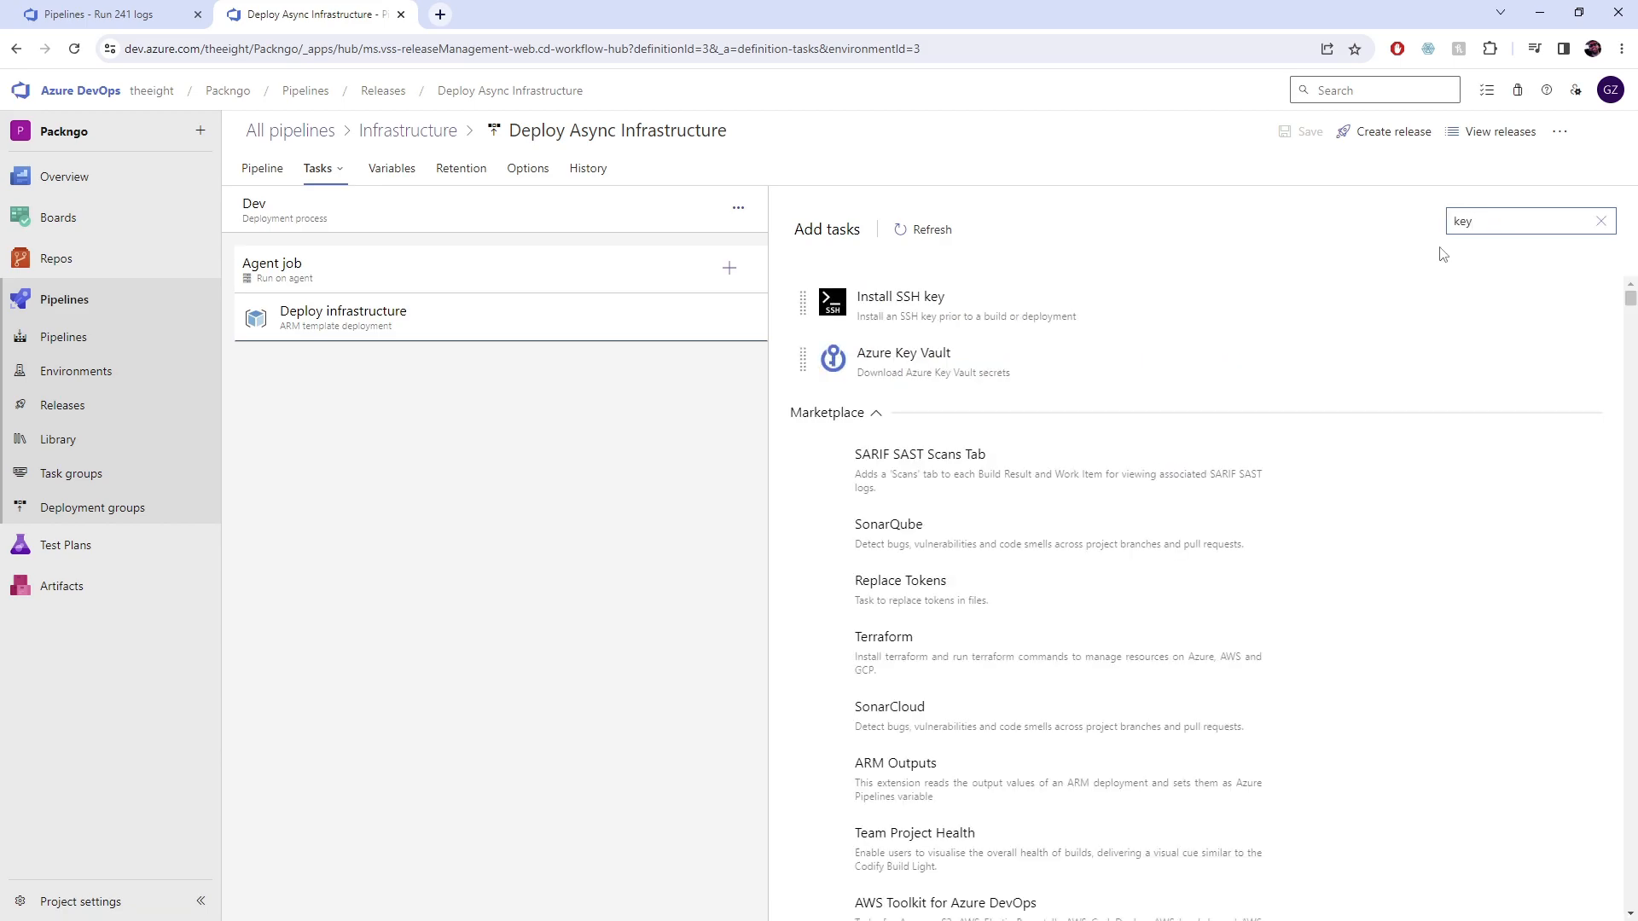
pyautogui.click(920, 377)
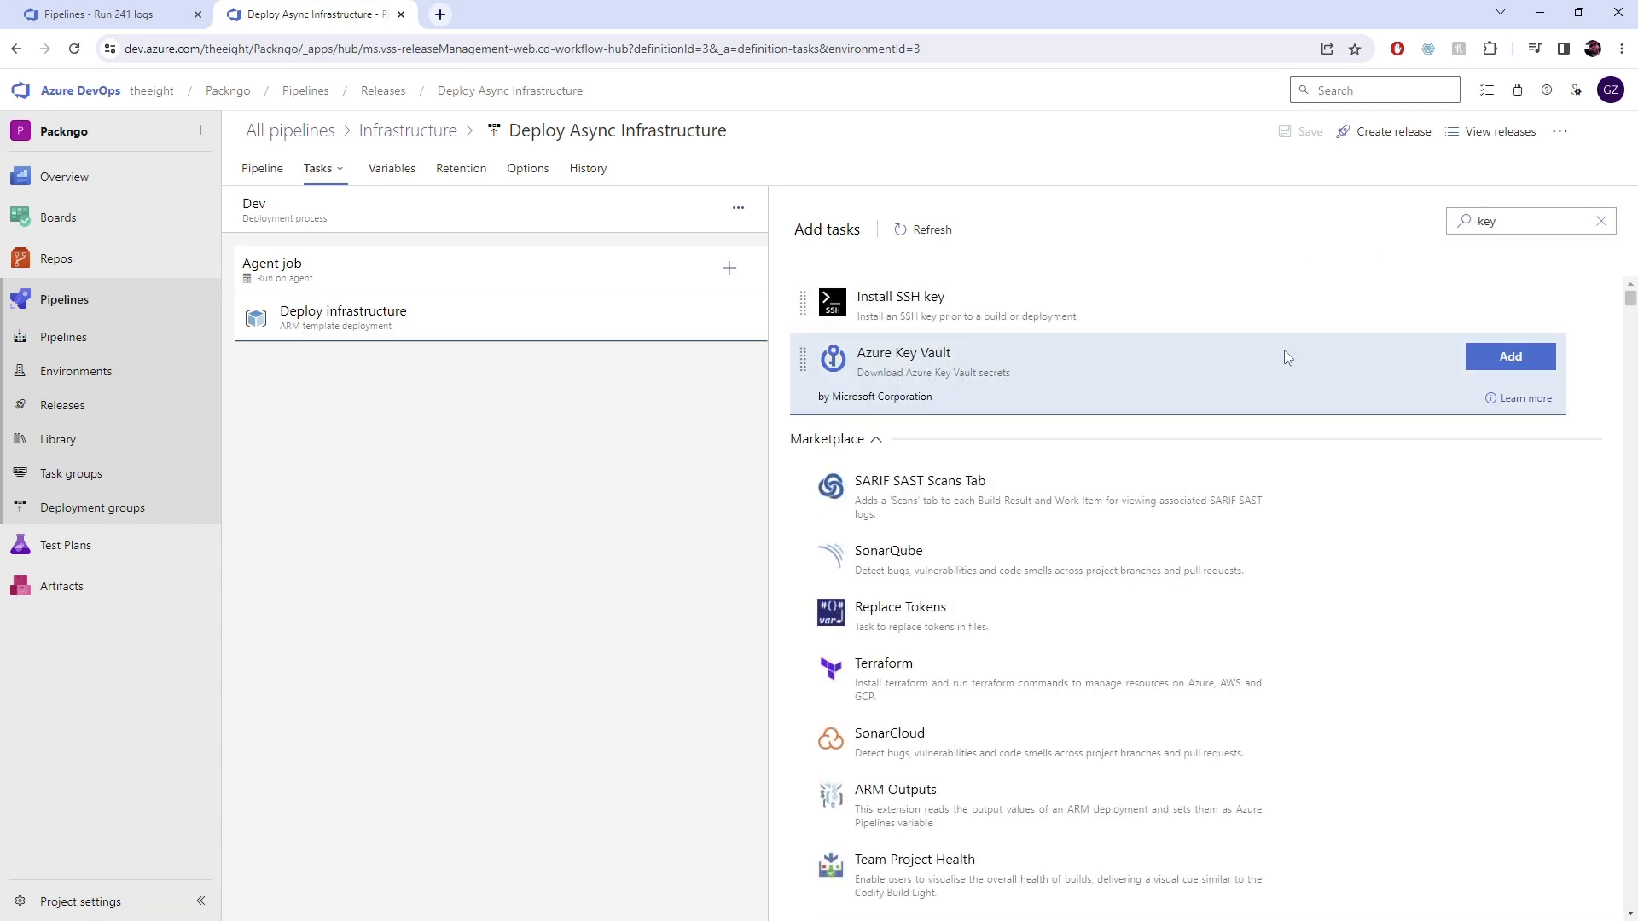
pyautogui.moveTo(1203, 365); pyautogui.dragTo(393, 339)
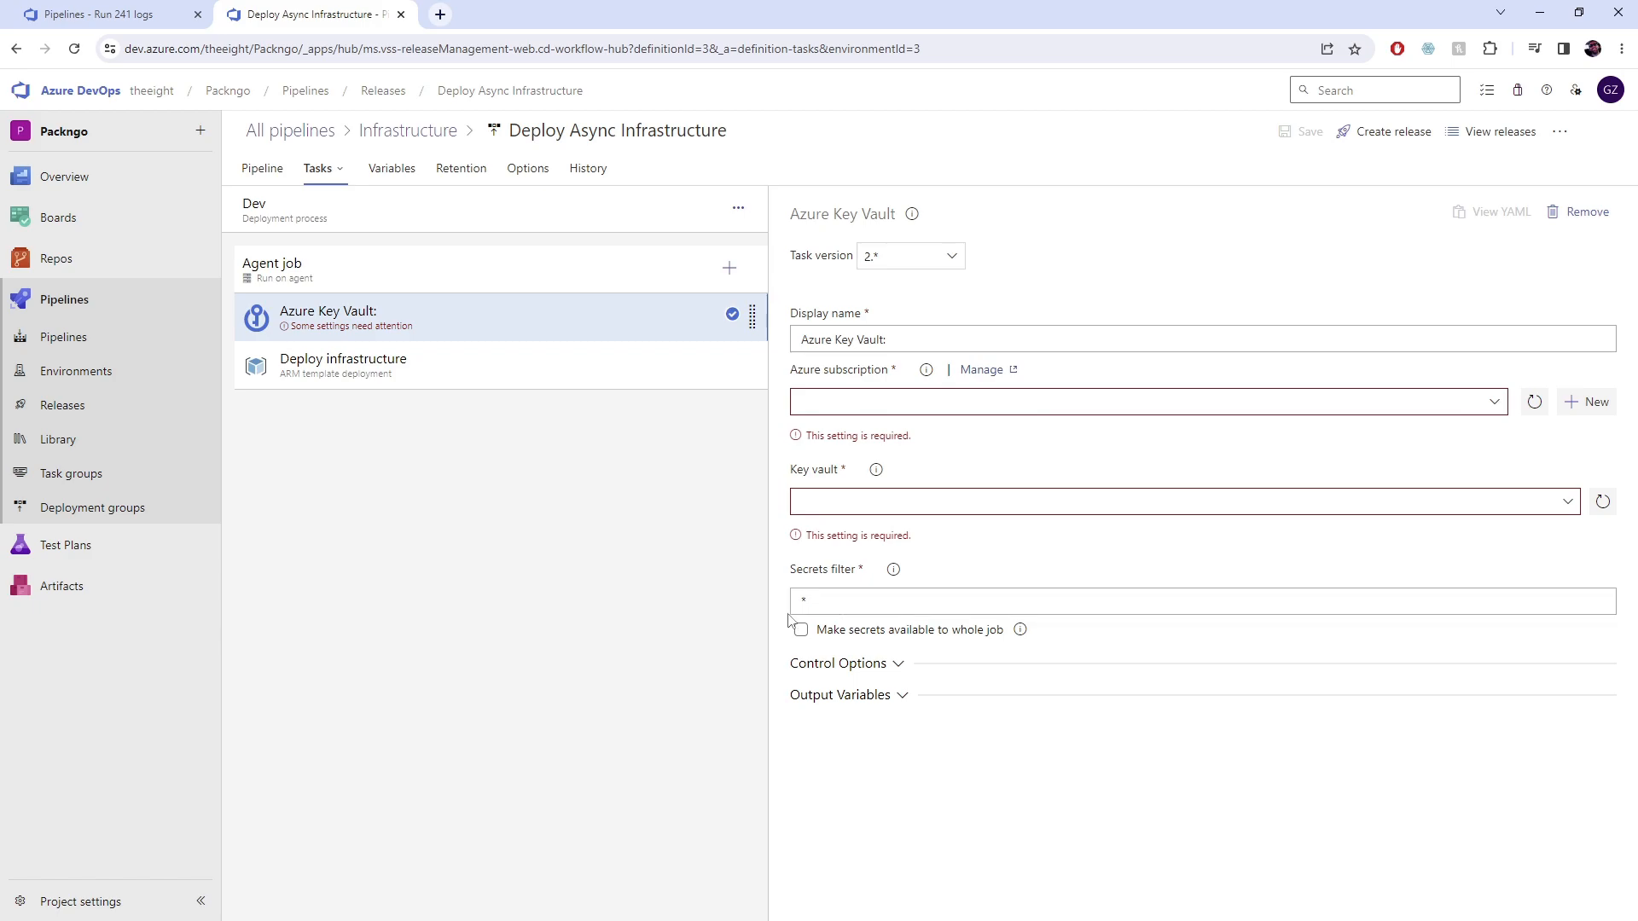
pyautogui.rightClick(390, 328)
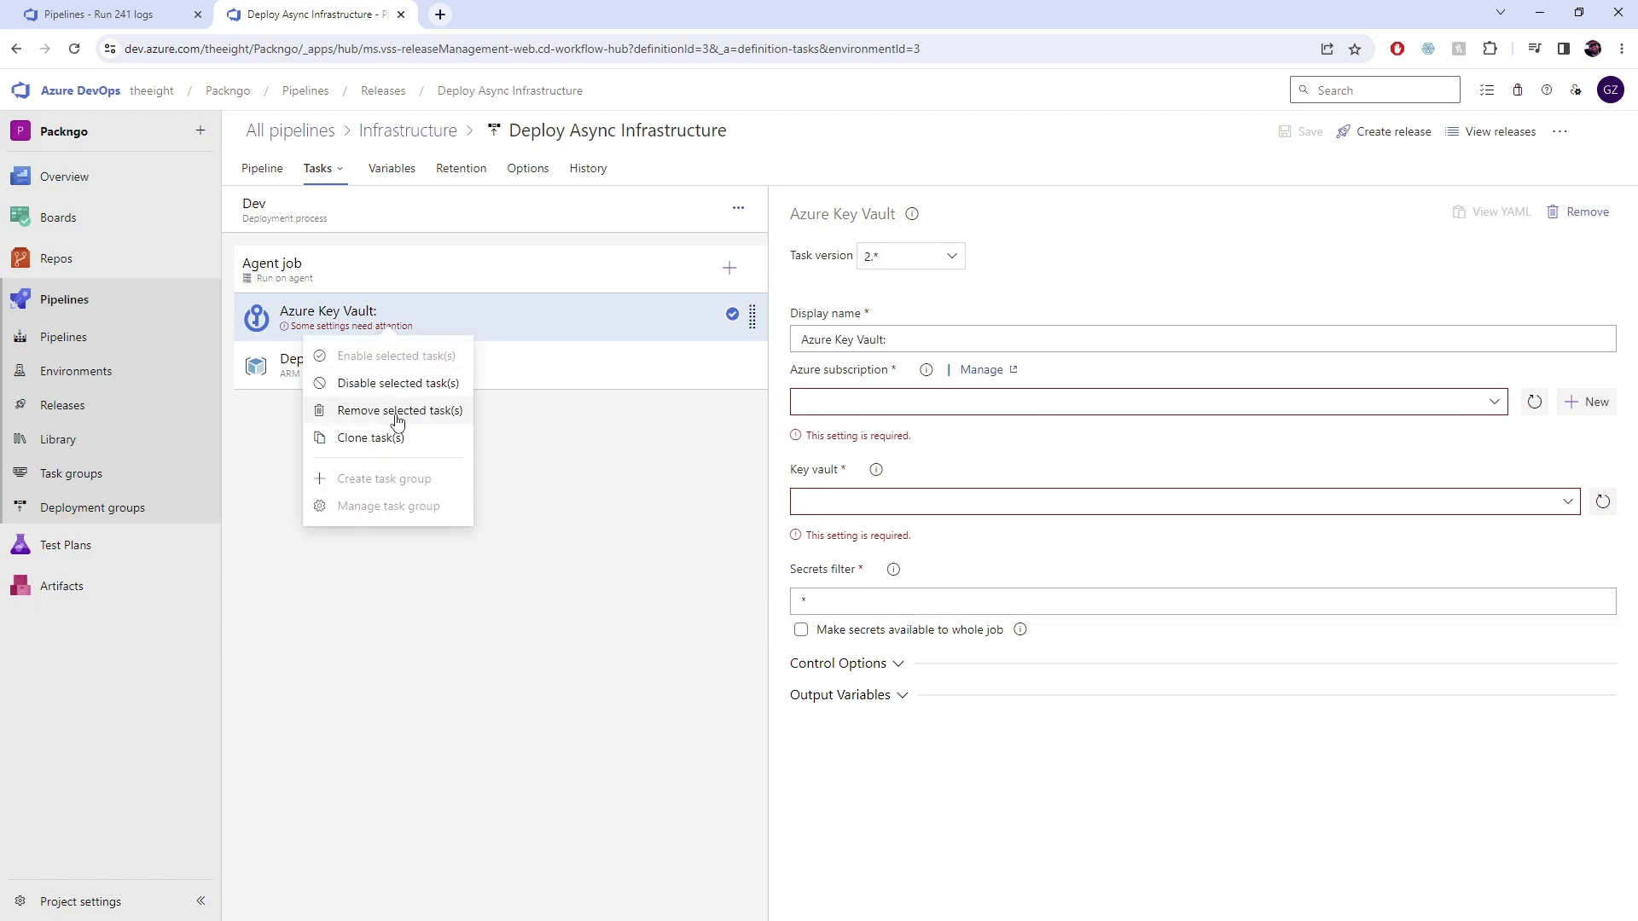
pyautogui.click(396, 412)
# - Reopen the Deploy infrastructure task and read the help for Override template parameters, highlighting the adminUsername example
pyautogui.click(365, 369)
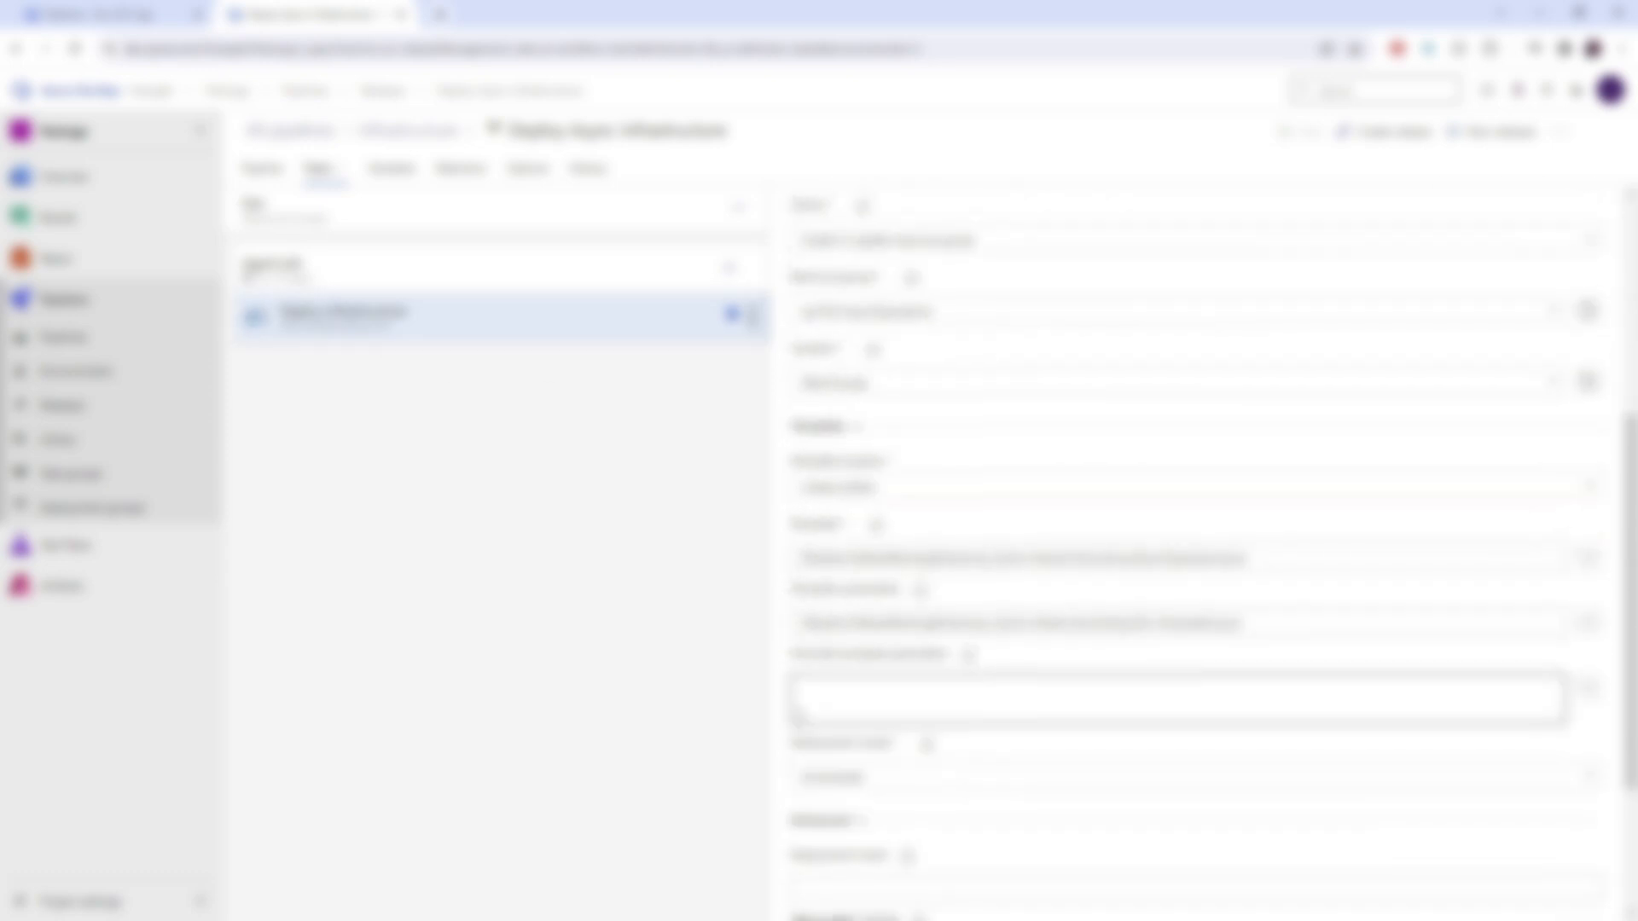
pyautogui.moveTo(969, 655)
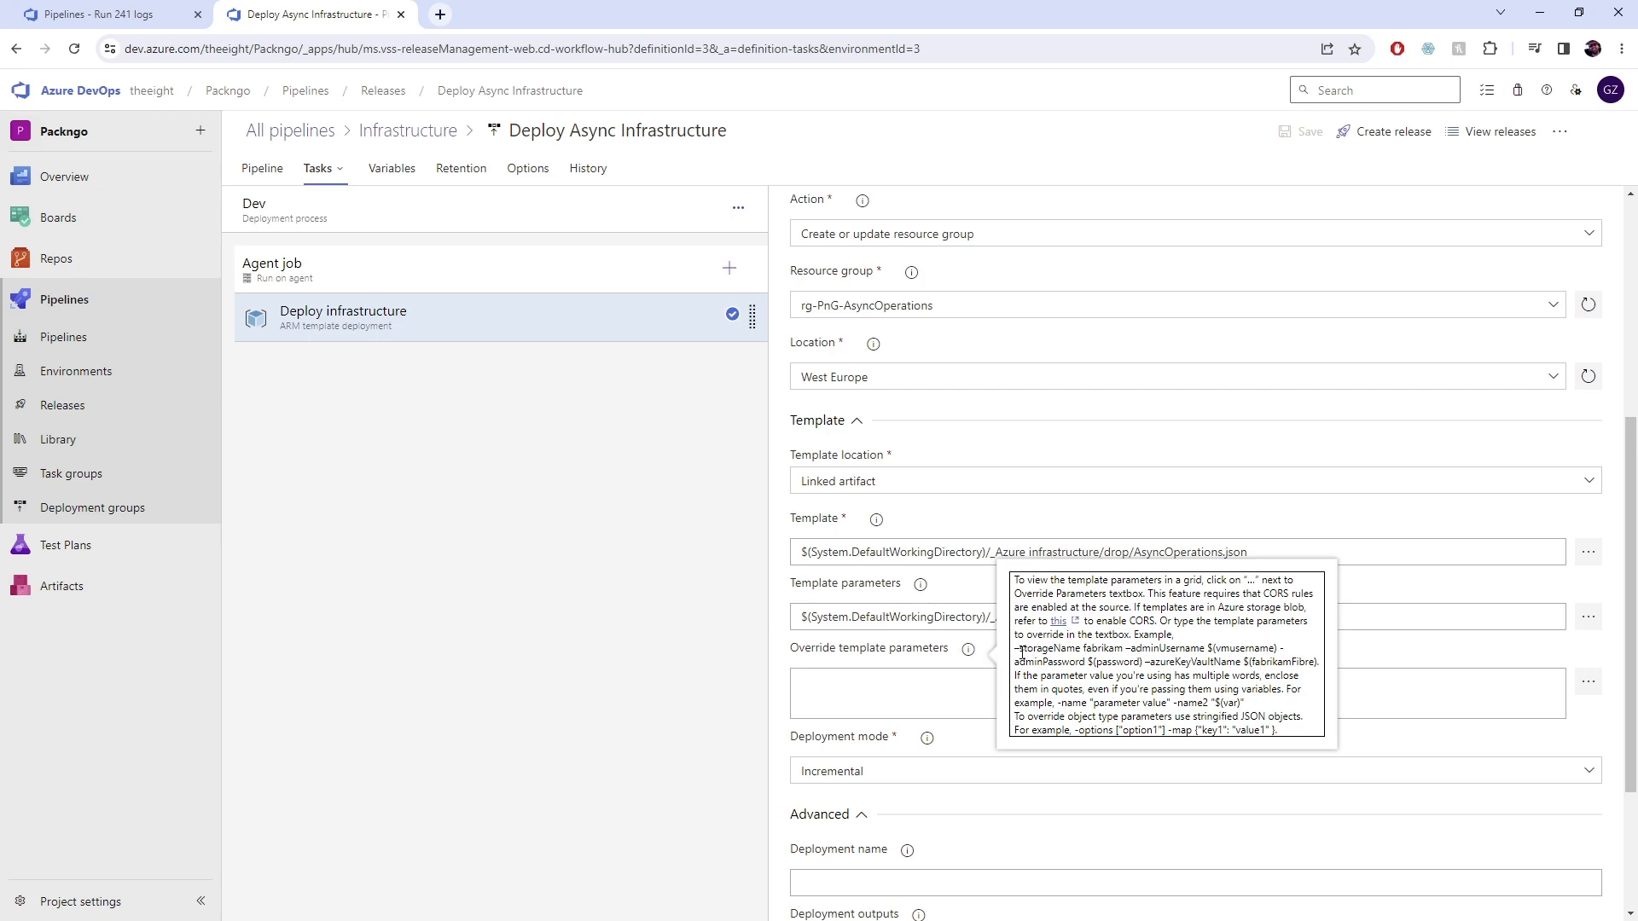
pyautogui.moveTo(1020, 652); pyautogui.dragTo(1282, 648)
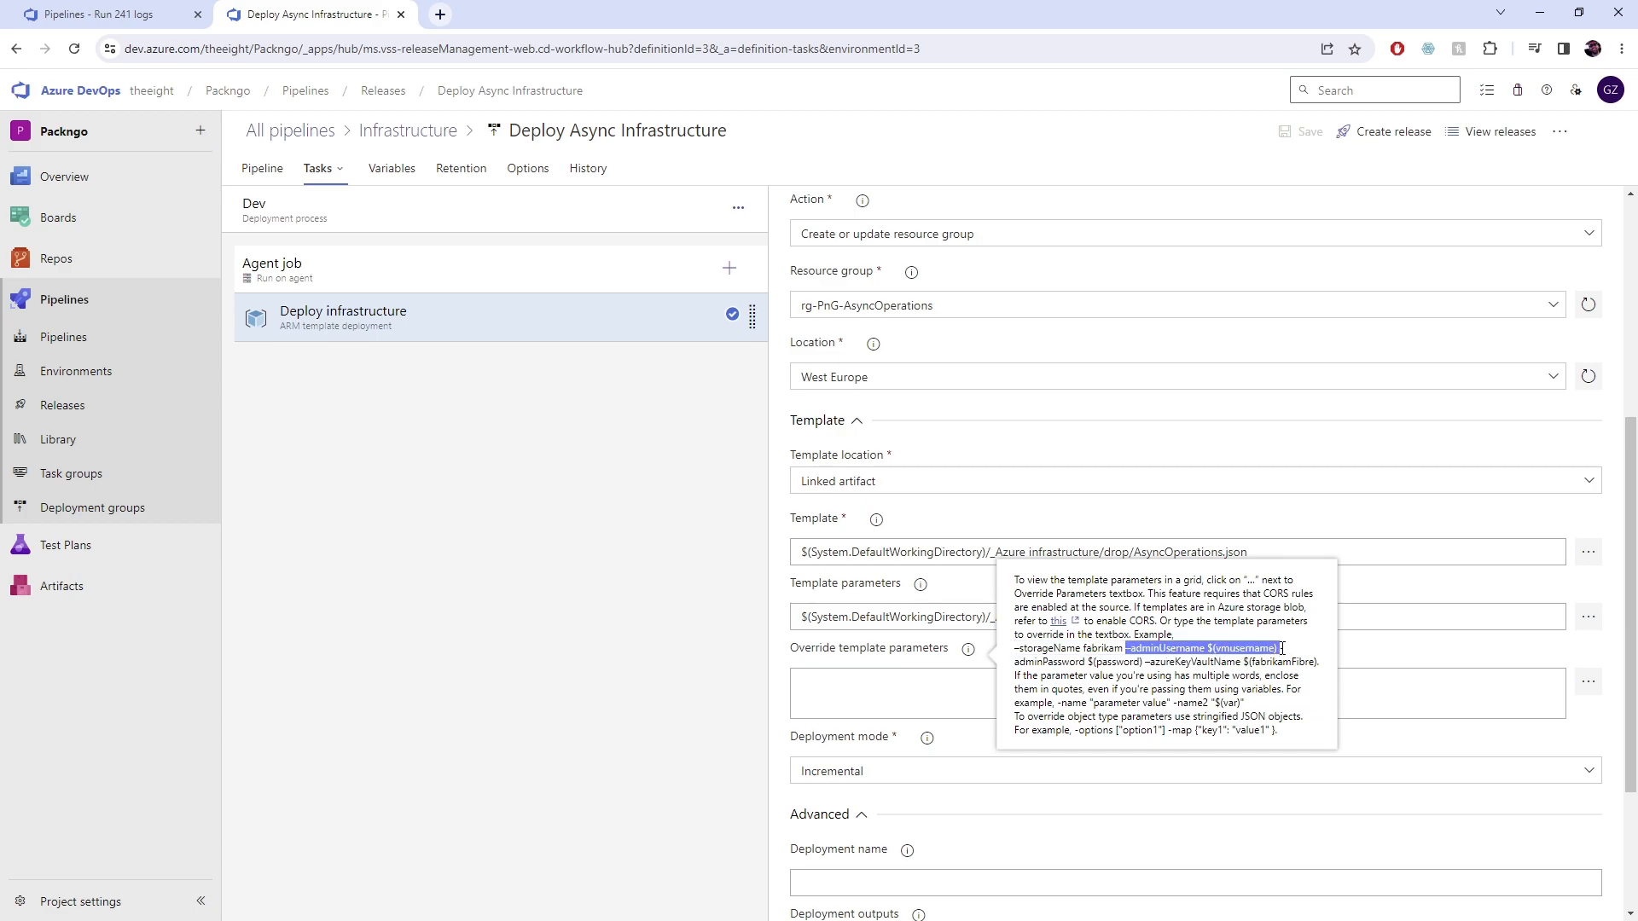
pyautogui.click(405, 730)
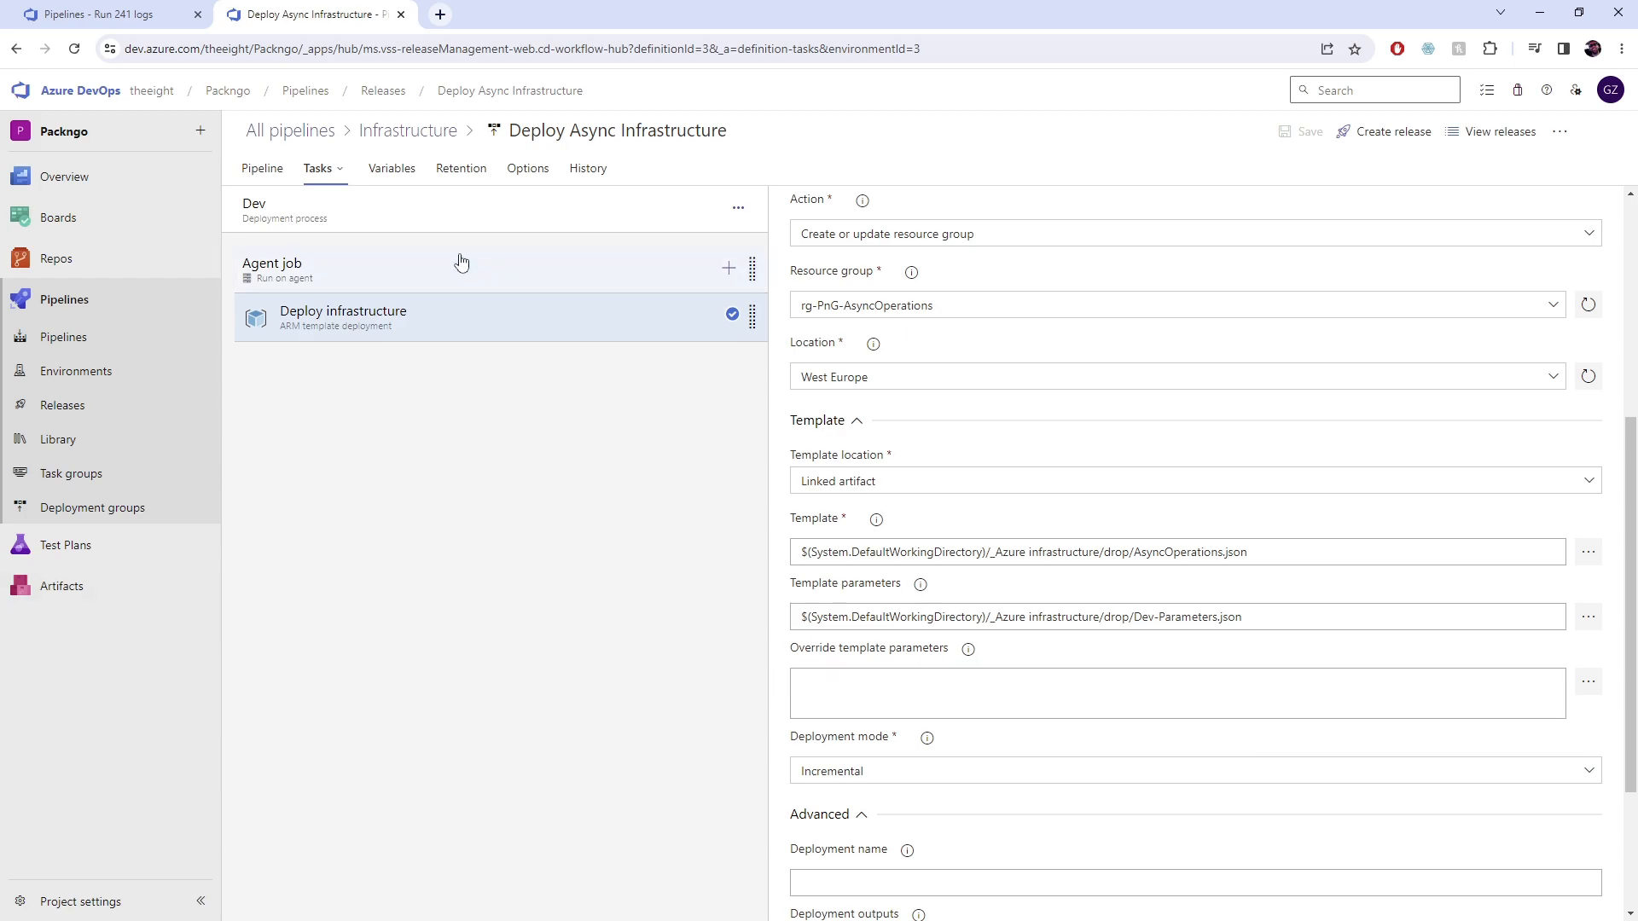
# - Open the Dev stage logs of Release-3 and examine the final deployment line in the Deploy infrastructure log
pyautogui.click(161, 419)
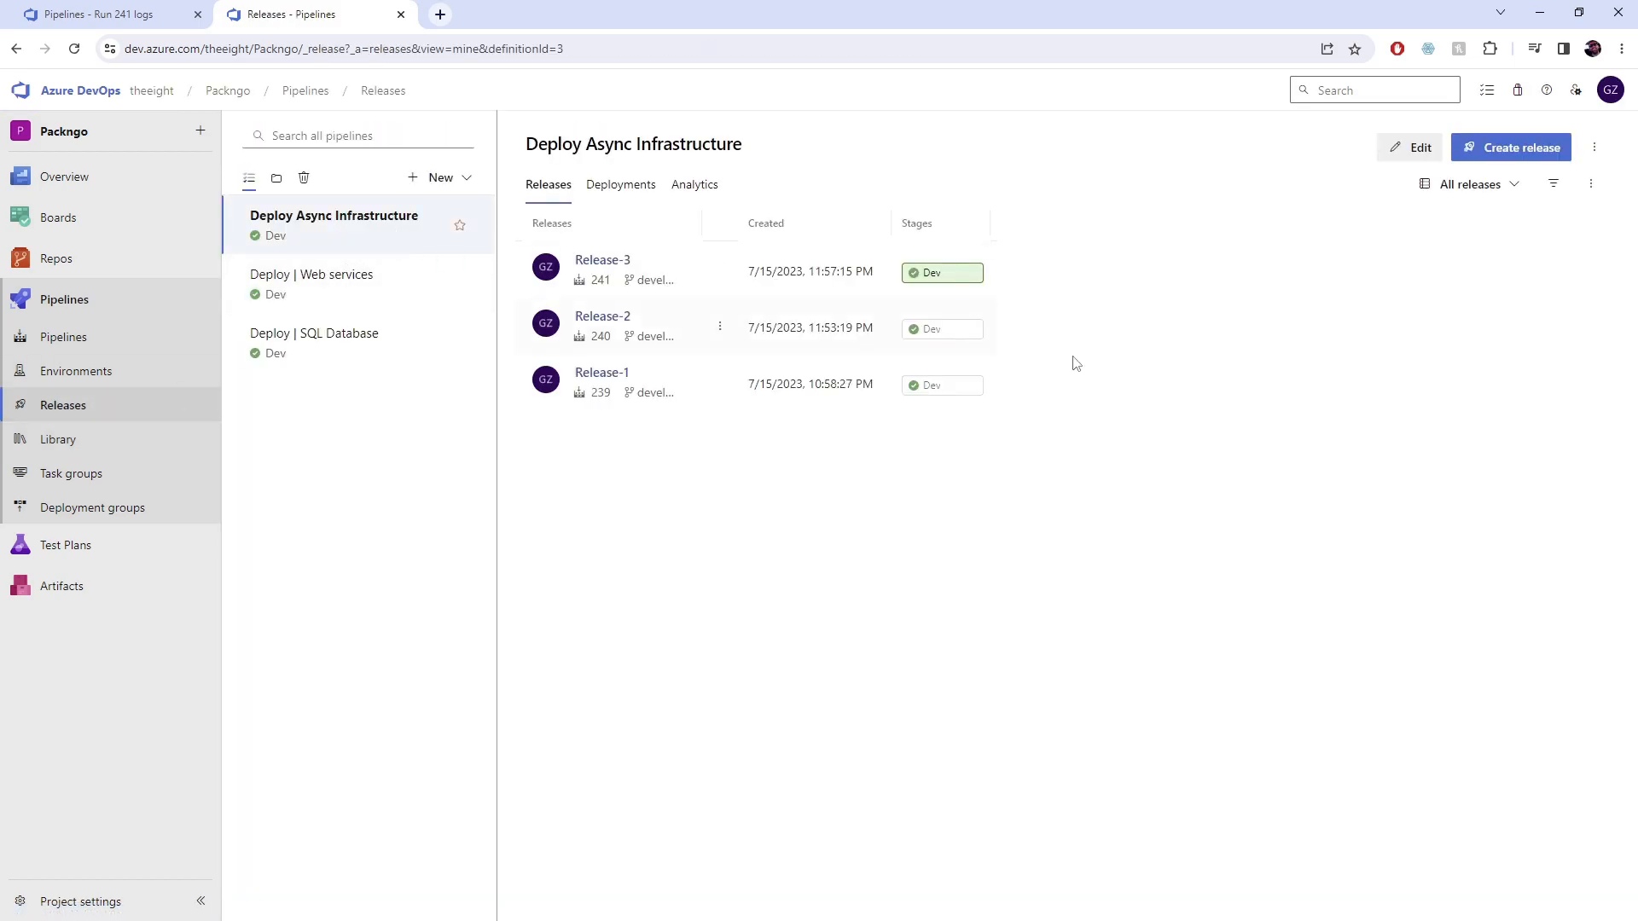
pyautogui.click(925, 273)
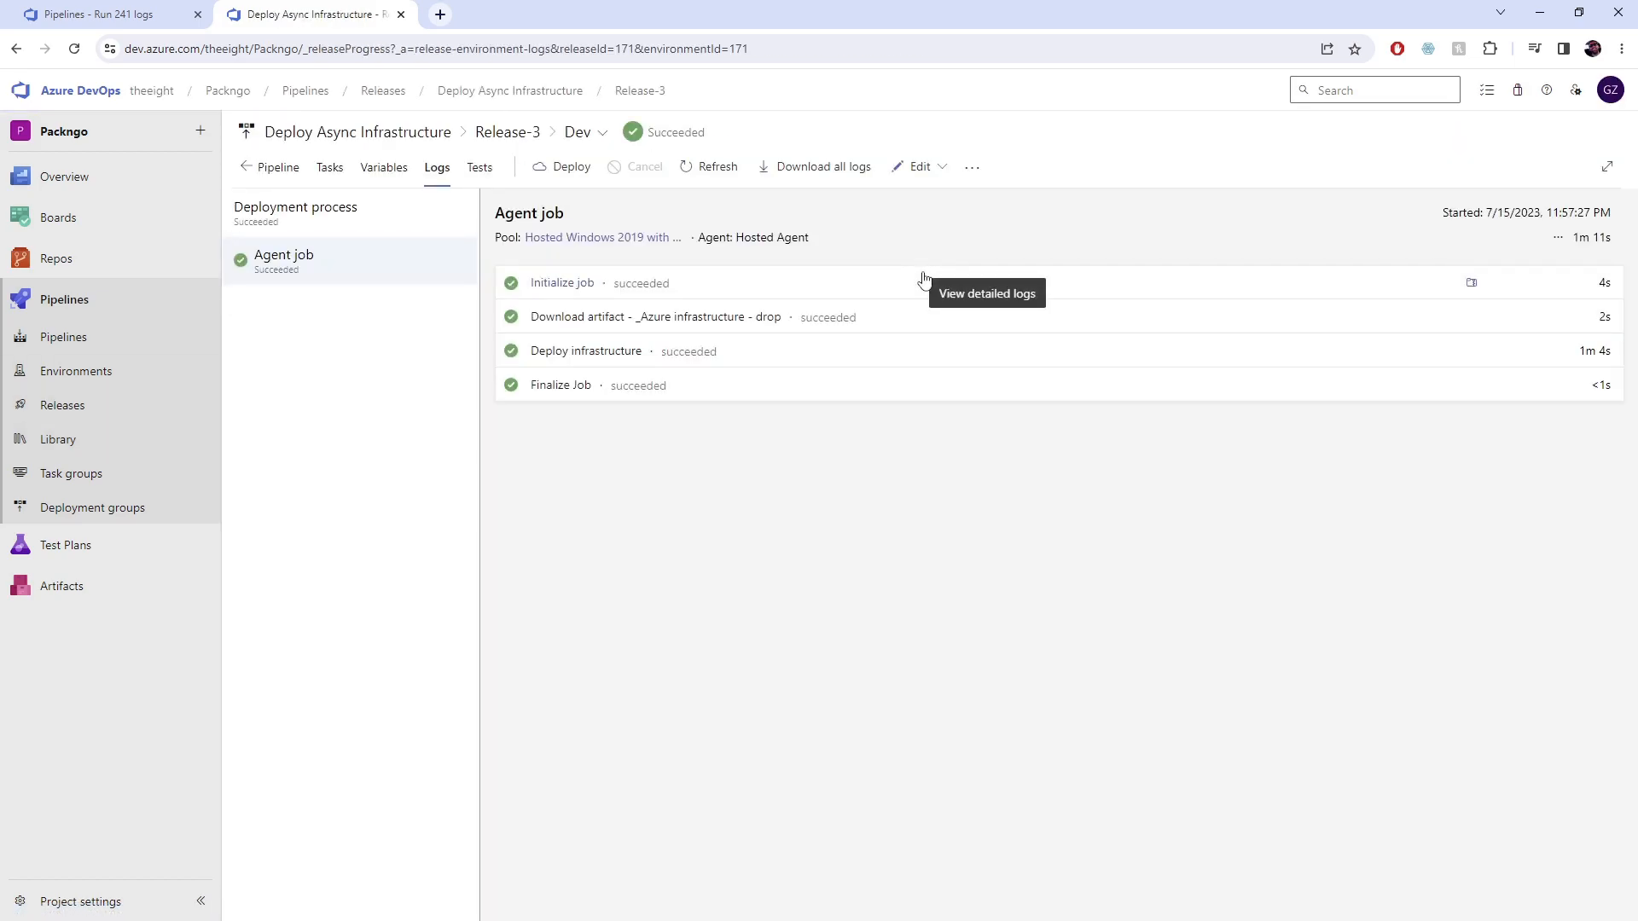
pyautogui.click(569, 356)
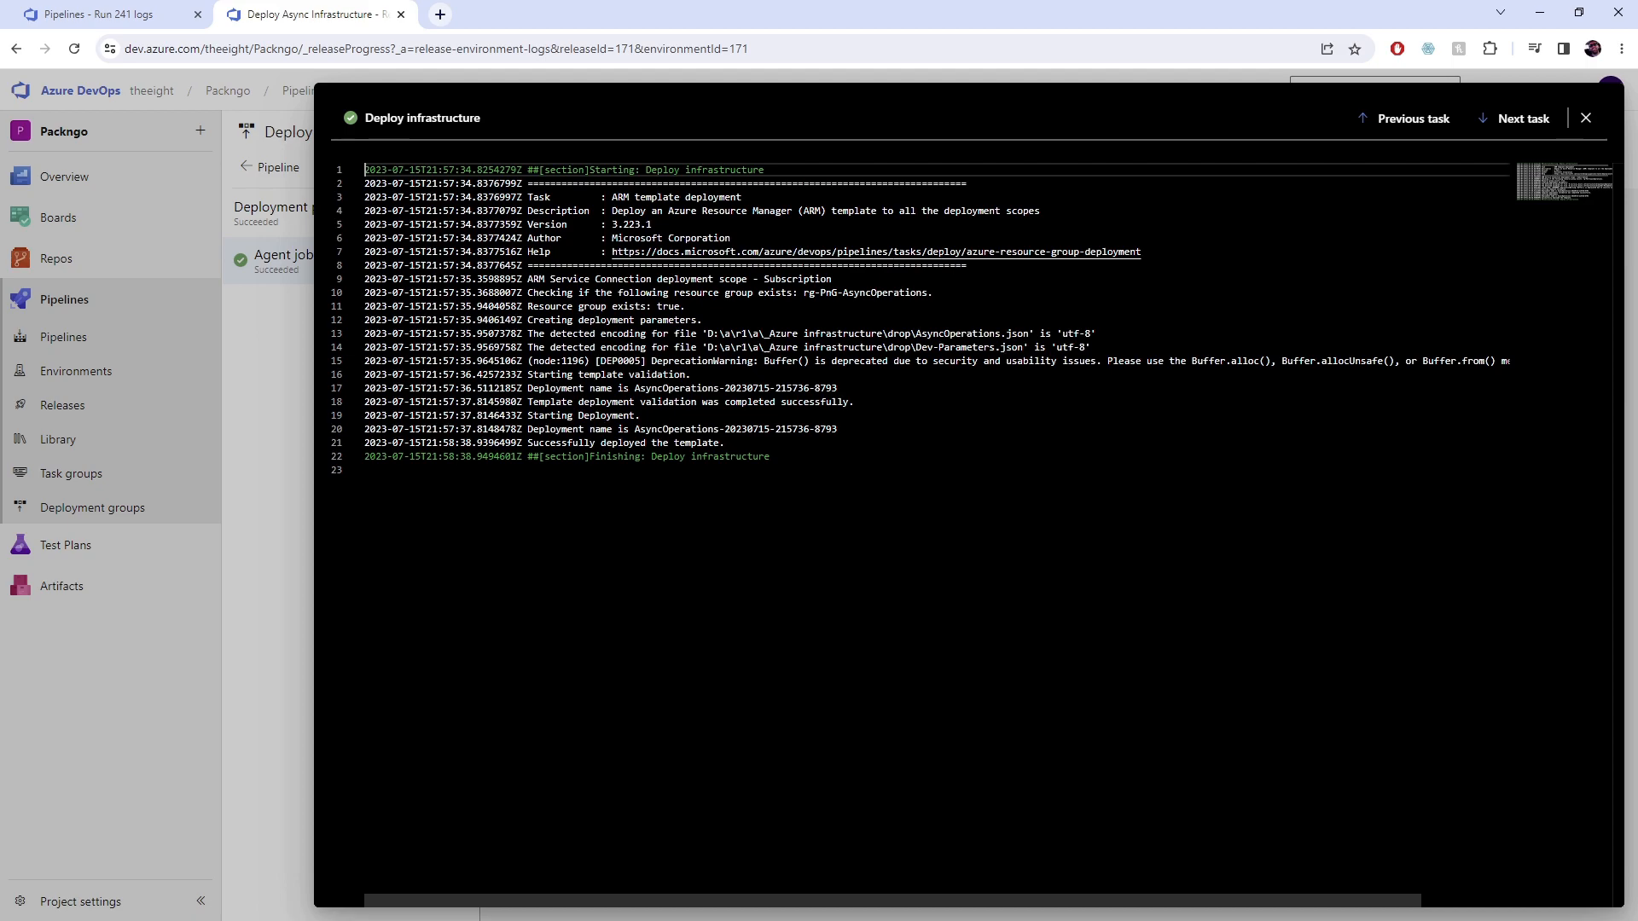
pyautogui.moveTo(725, 443); pyautogui.dragTo(364, 444)
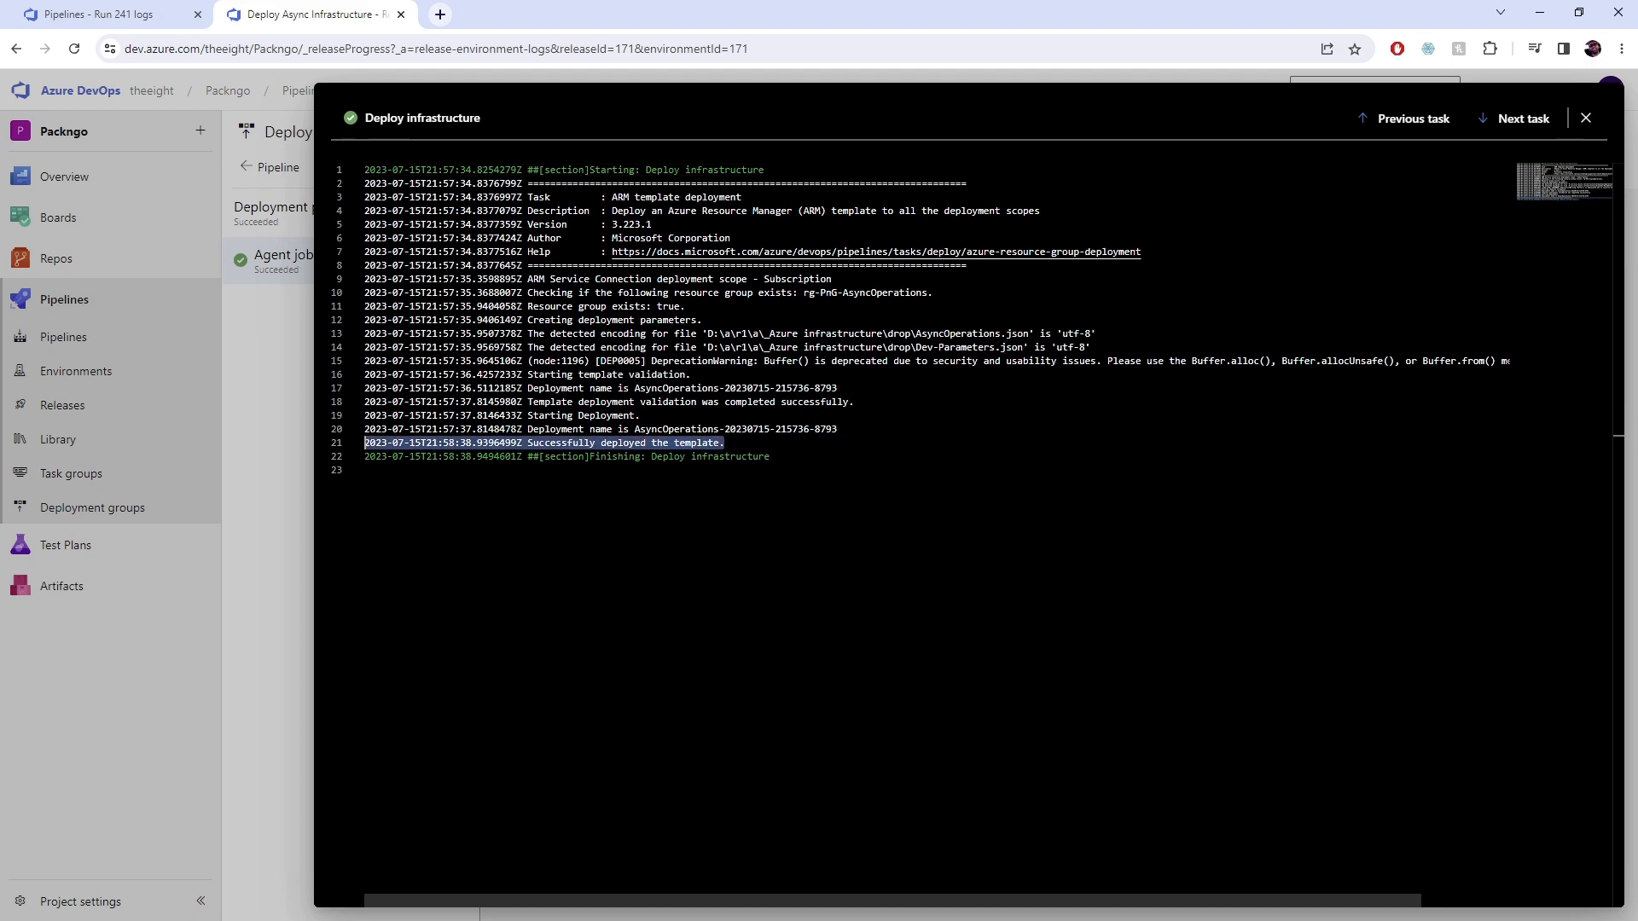